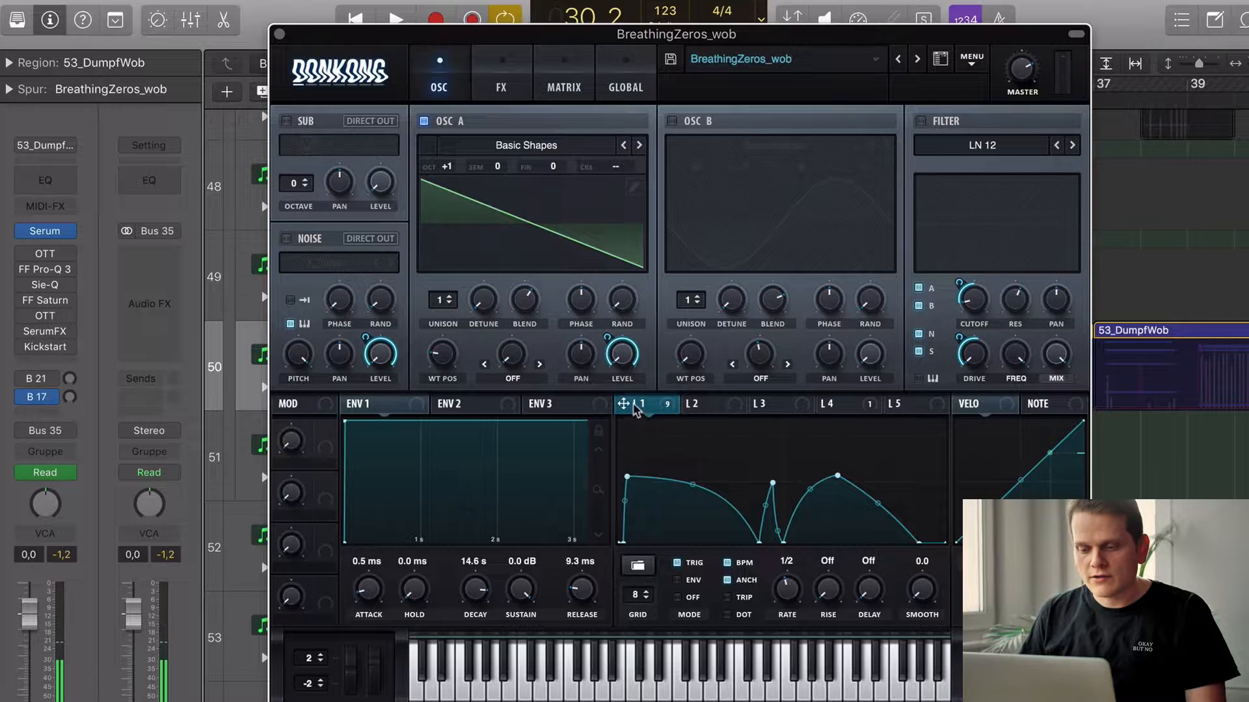
# Play the patch with only oscillator A active to hear LFO 1 shaping its level
pyautogui.moveTo(623, 404); pyautogui.dragTo(621, 354)
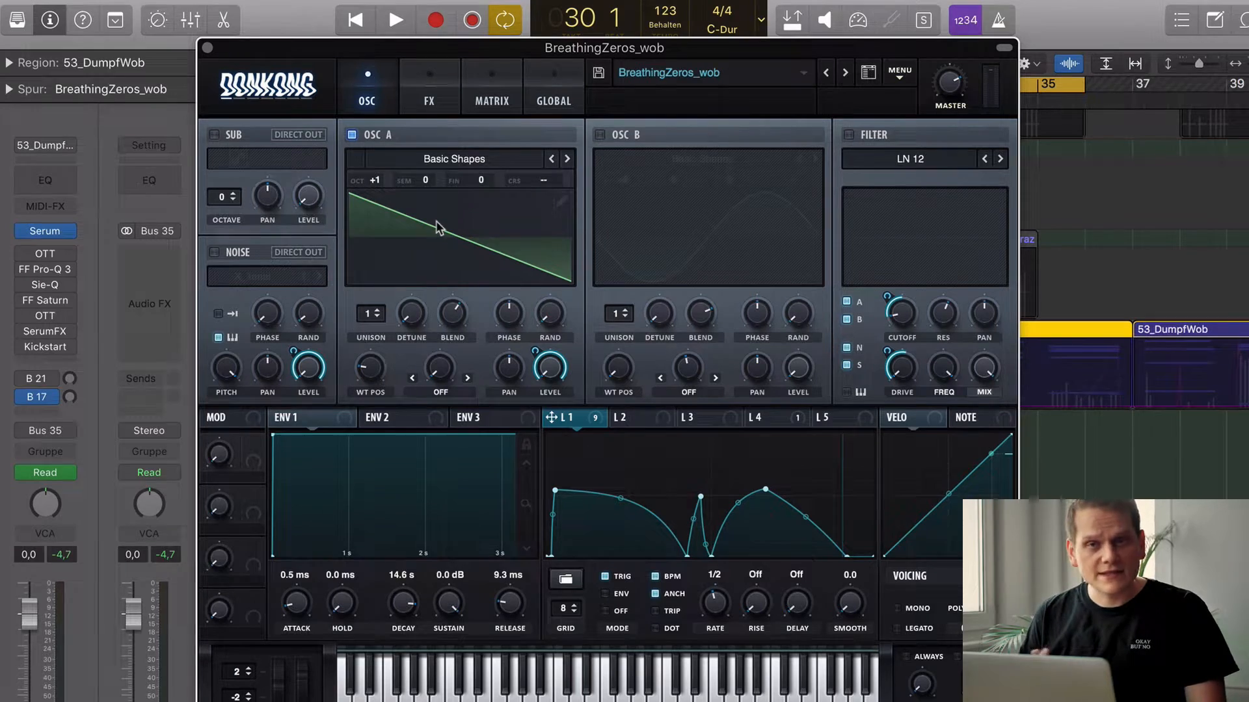
pyautogui.press('space')
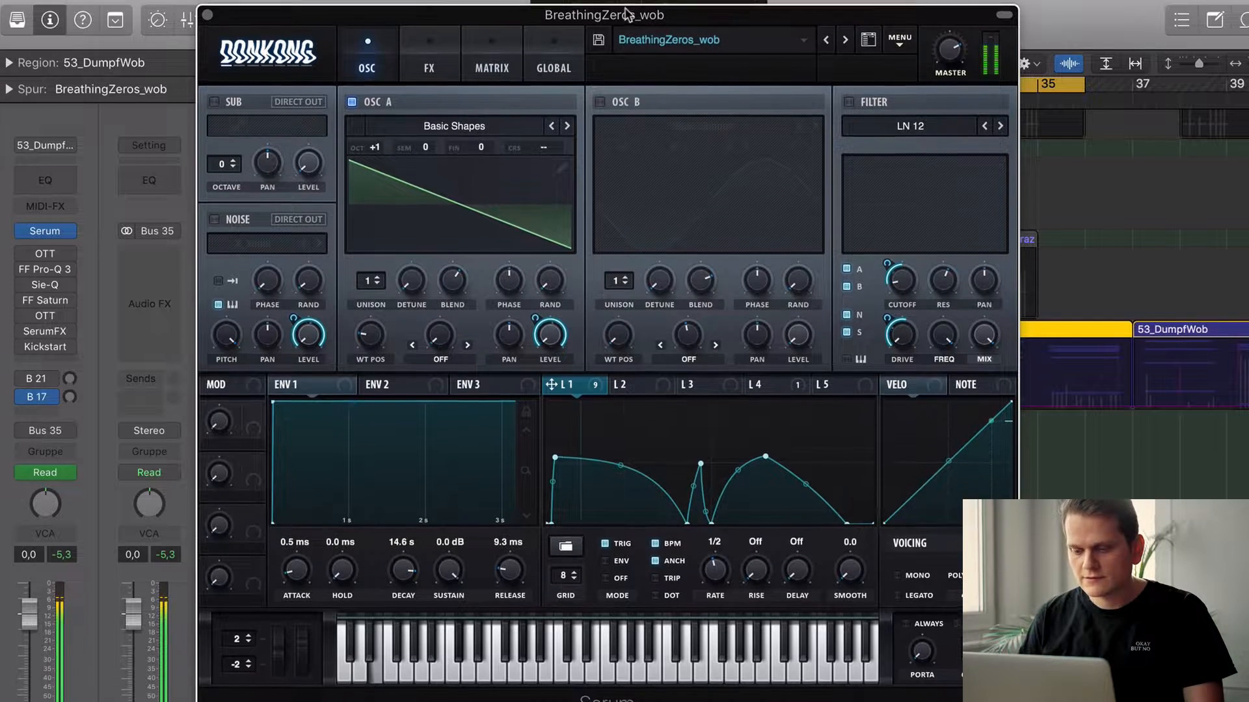
pyautogui.moveTo(641, 44); pyautogui.dragTo(641, 10)
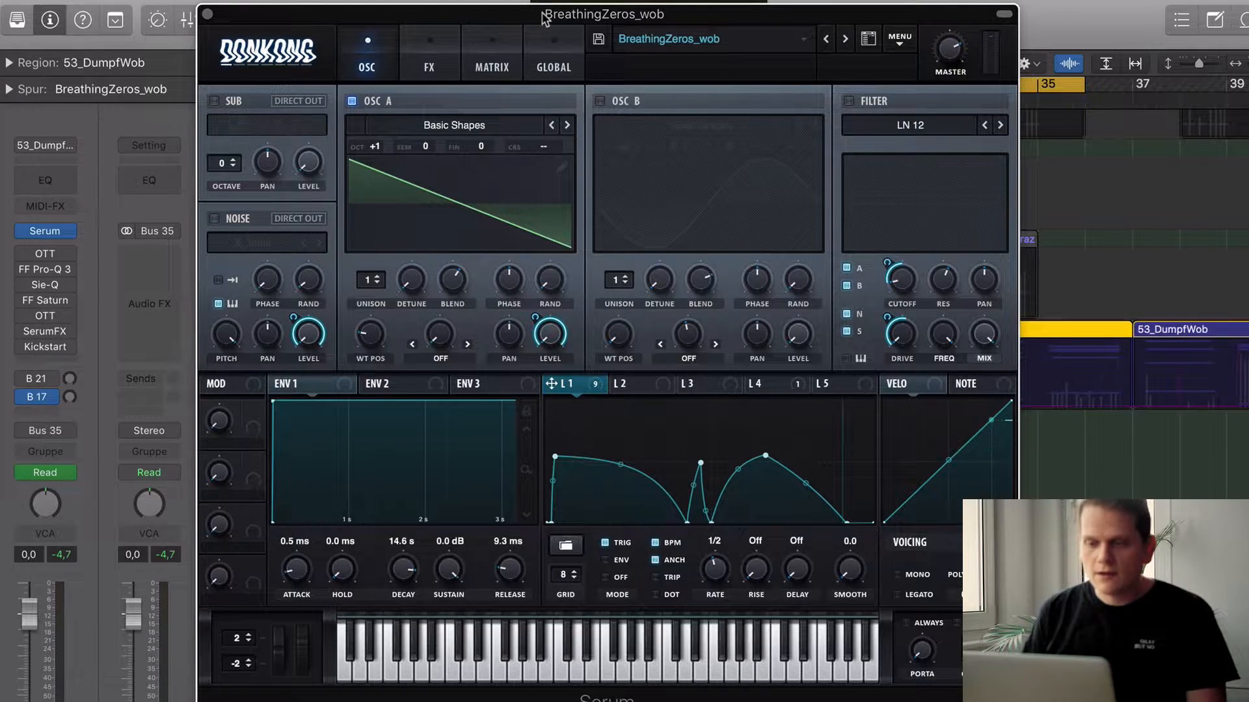
# Enable the noise oscillator with the X_Tonal sample from VR Noises and play the result
pyautogui.click(215, 219)
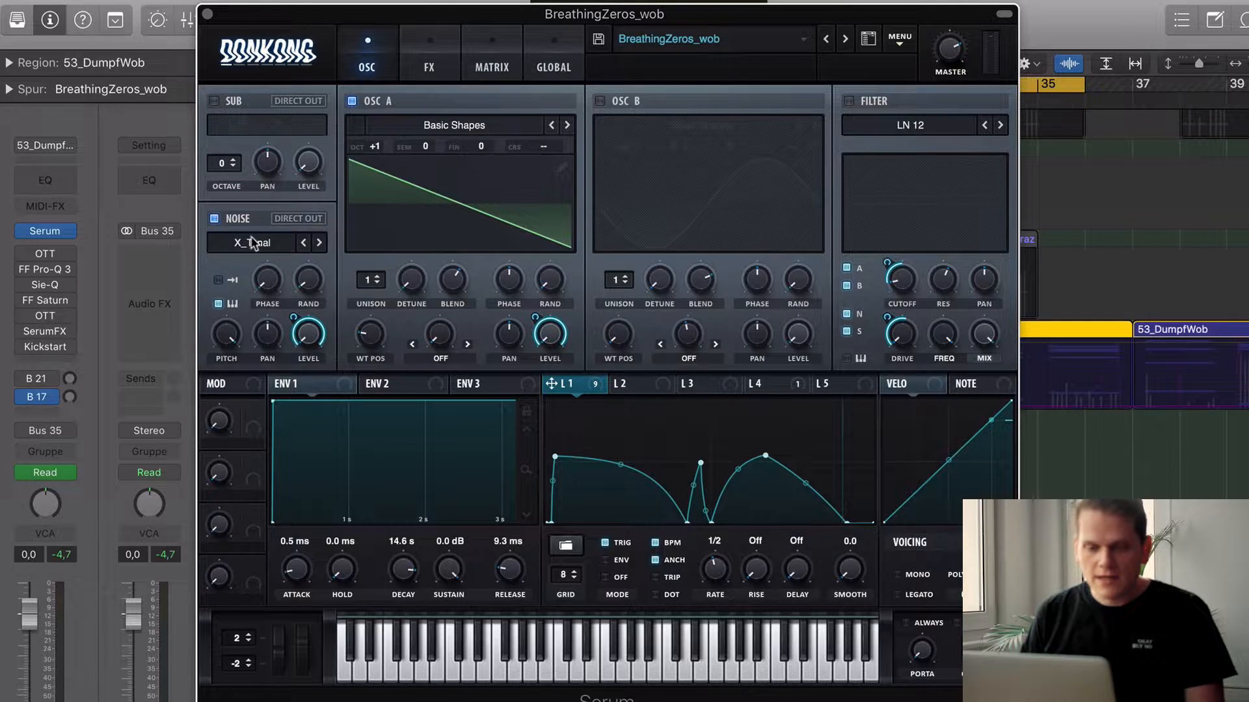
pyautogui.click(255, 243)
pyautogui.moveTo(340, 428)
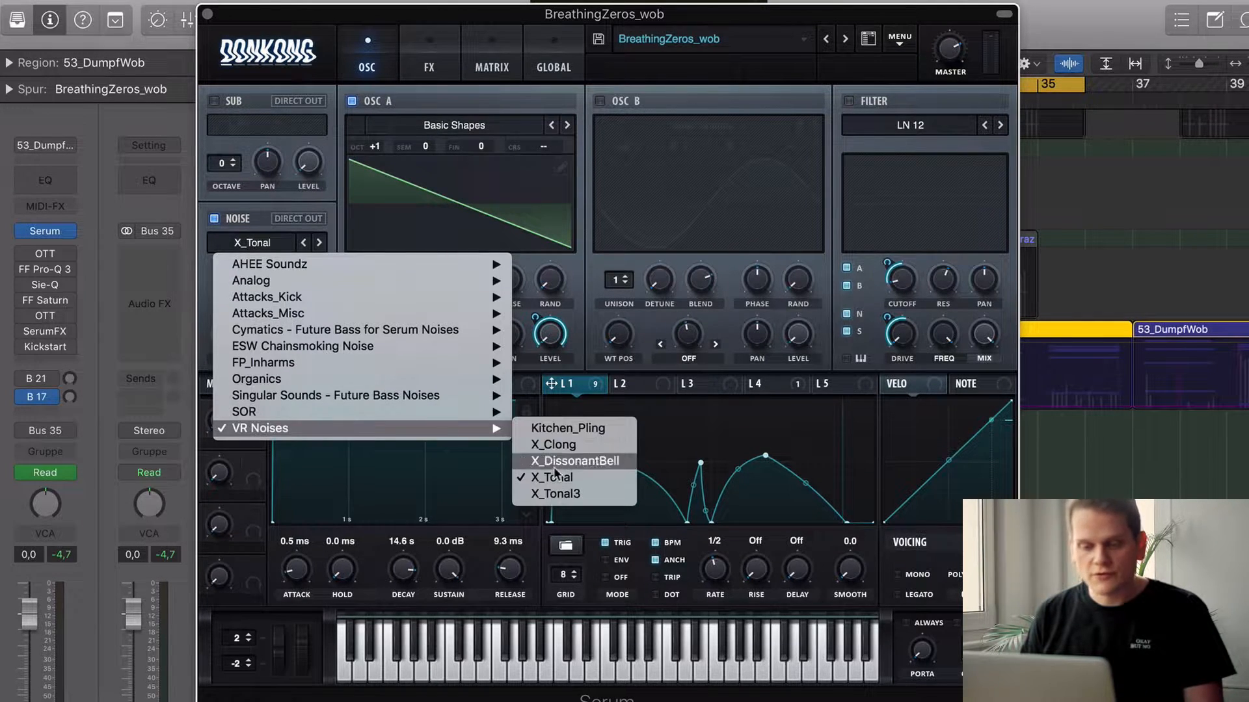
pyautogui.click(530, 16)
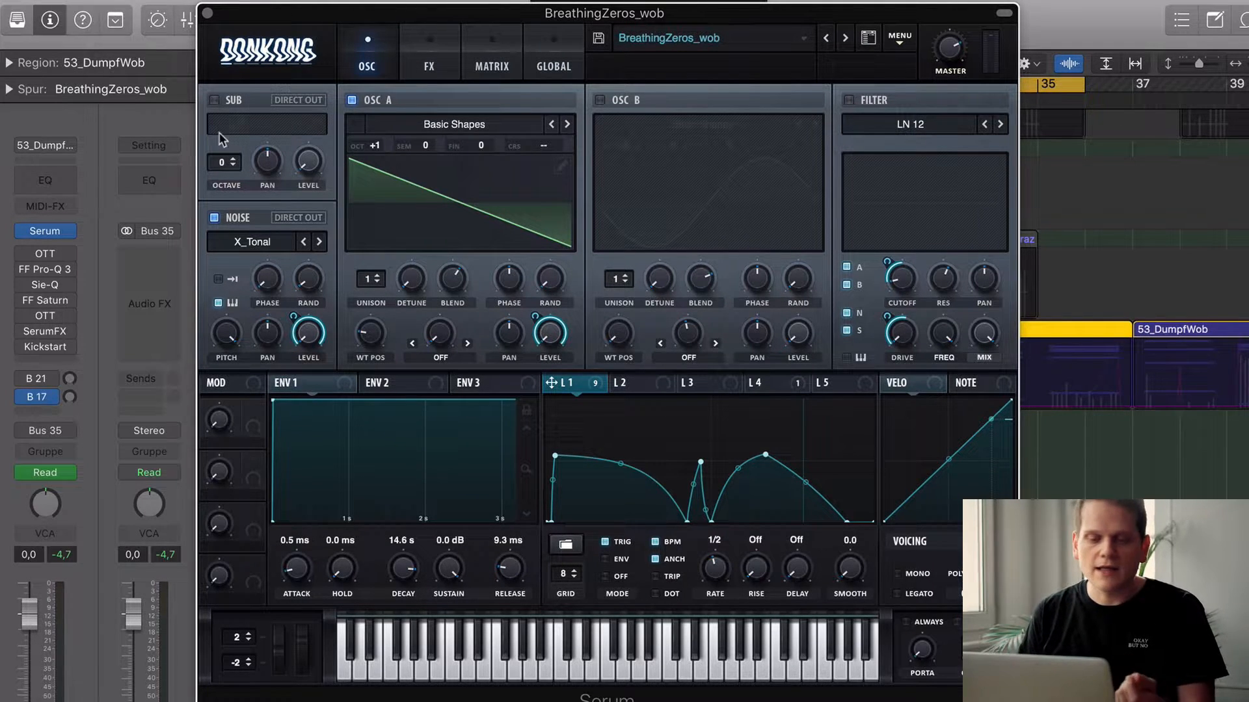
pyautogui.press('space')
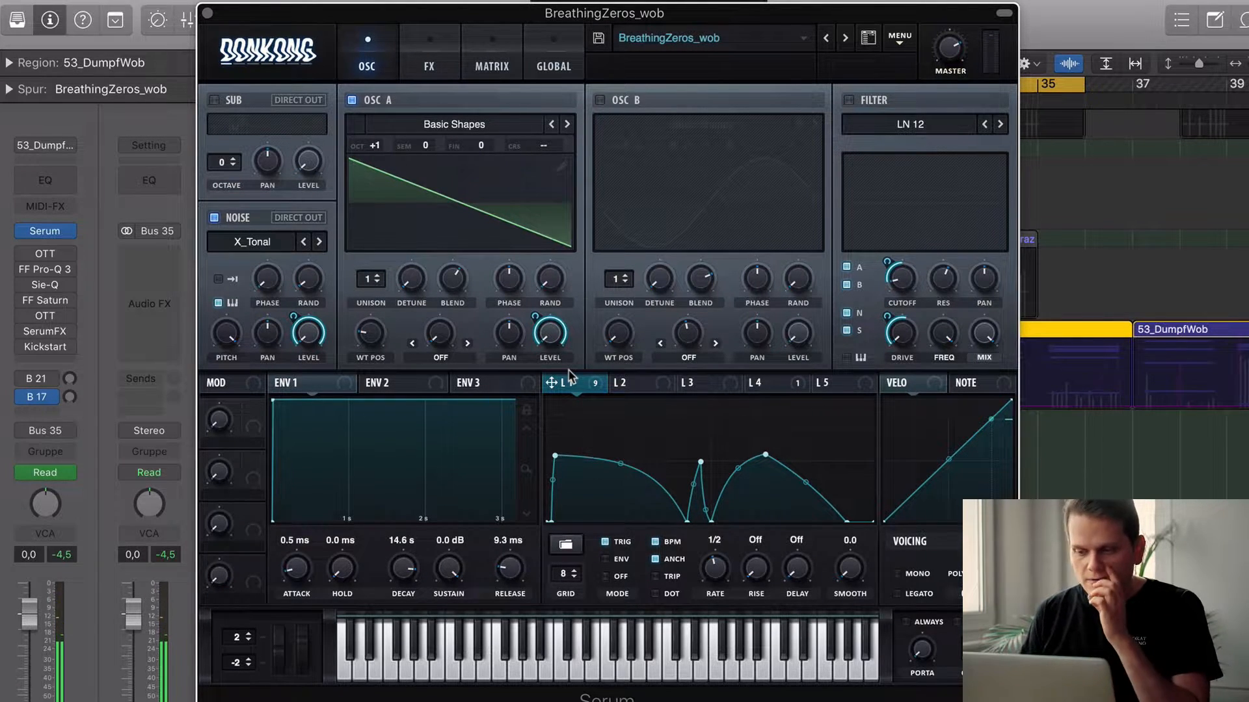
# Enable the filter and keep its type at LN 12 from the Multi group
pyautogui.click(849, 99)
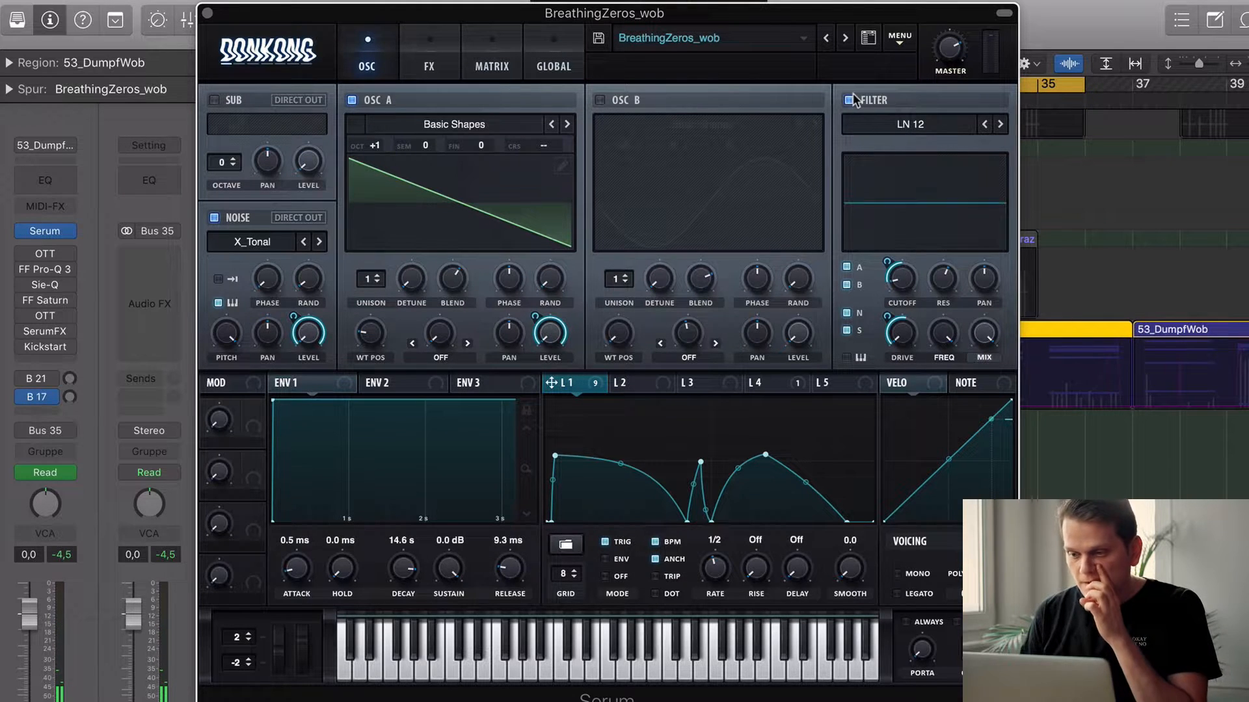
pyautogui.click(869, 124)
pyautogui.moveTo(899, 161)
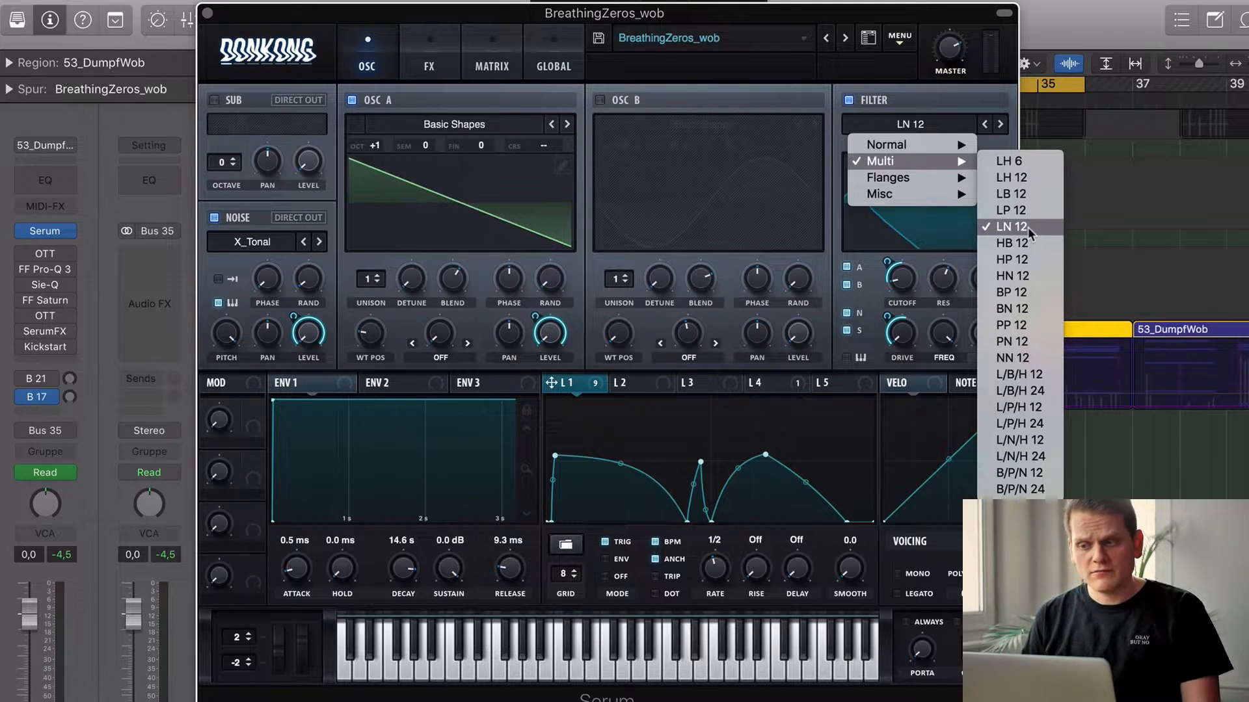
pyautogui.click(857, 13)
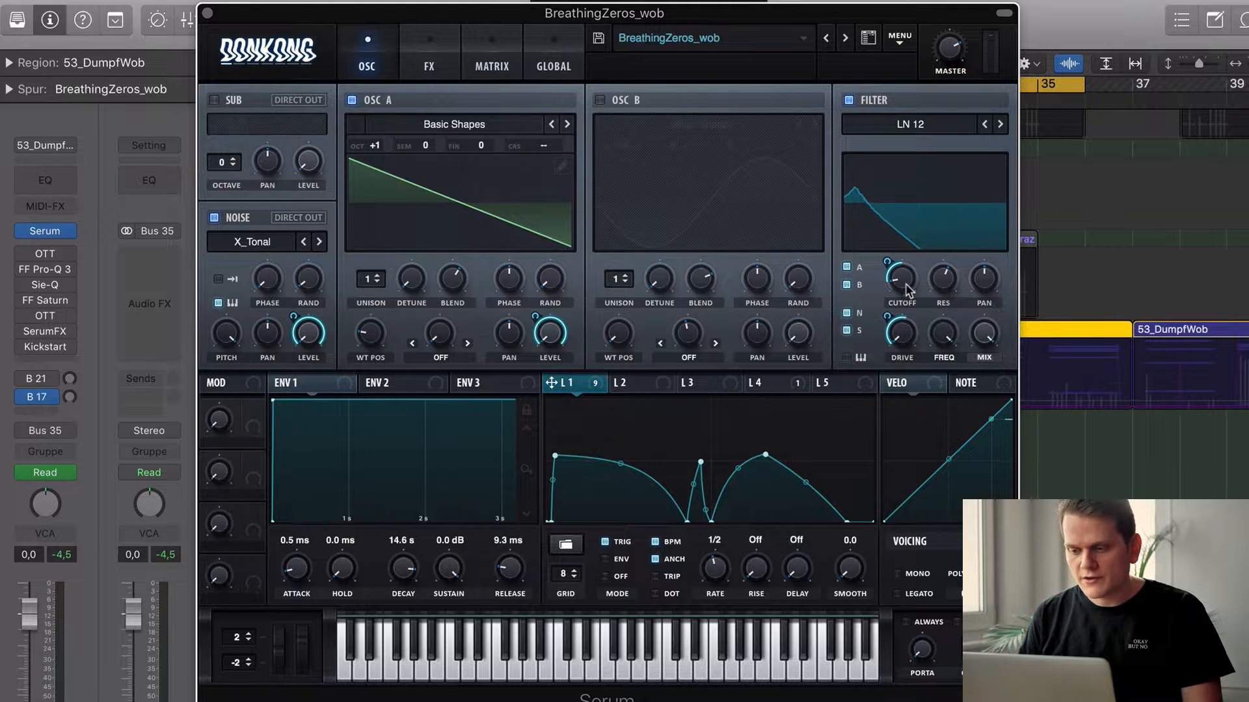
# Inspect the filter's cutoff modulation and its resonance and frequency controls, and play the filtered sound
pyautogui.moveTo(886, 264)
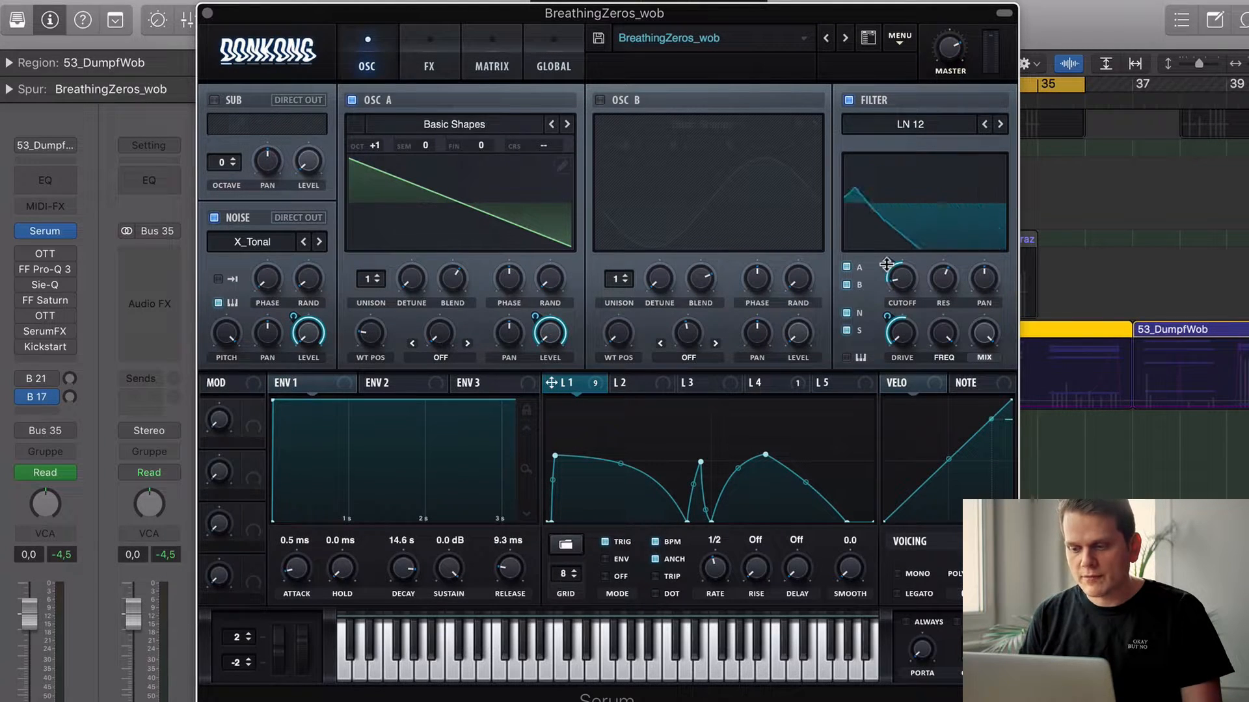
pyautogui.moveTo(887, 265); pyautogui.dragTo(887, 265)
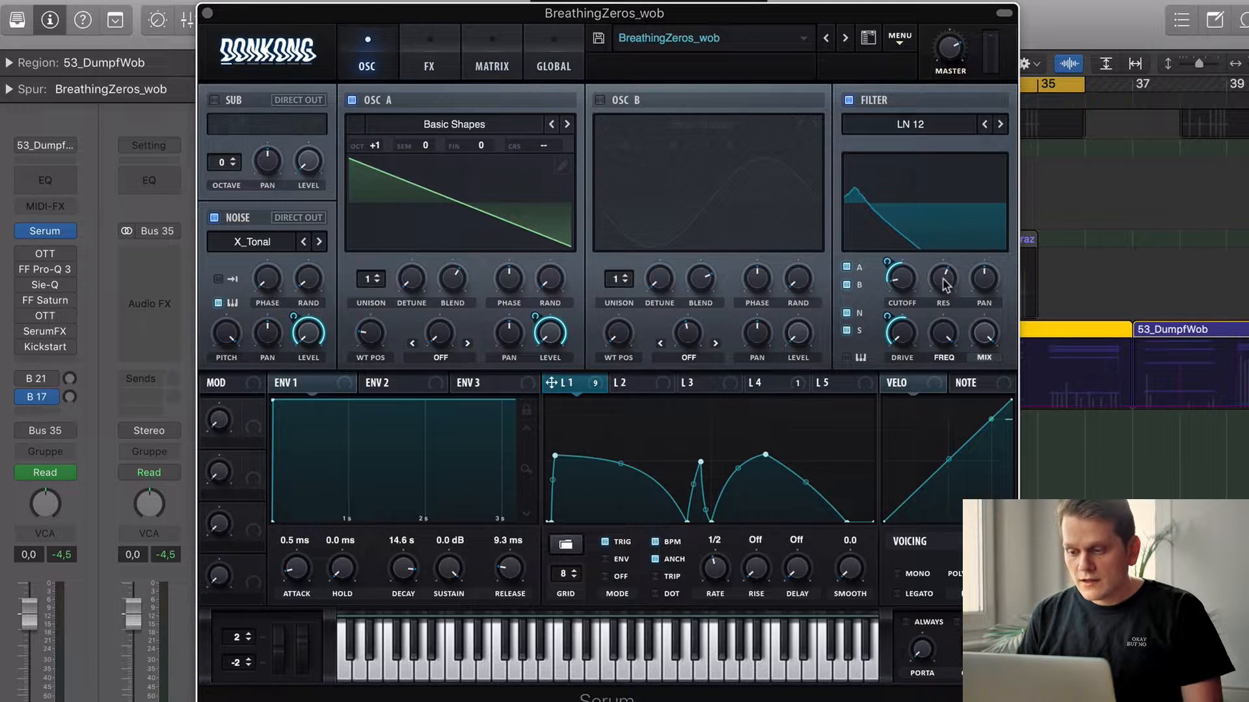
pyautogui.moveTo(943, 280)
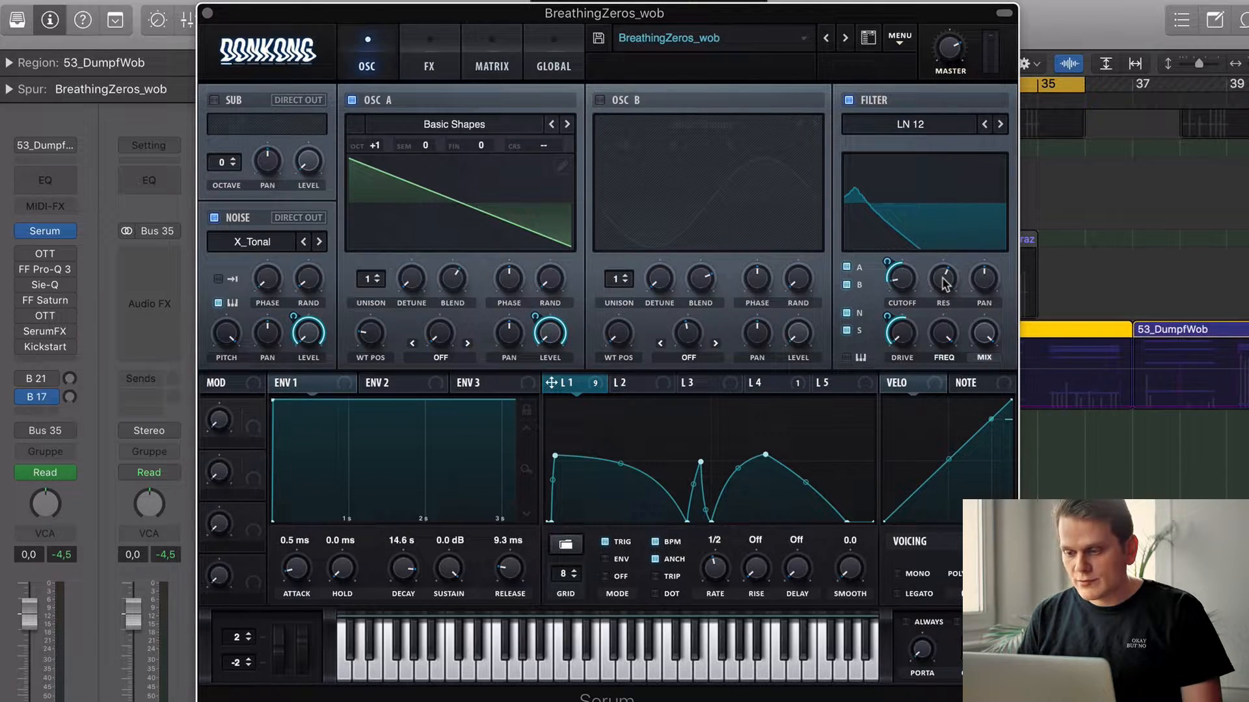
pyautogui.moveTo(948, 320)
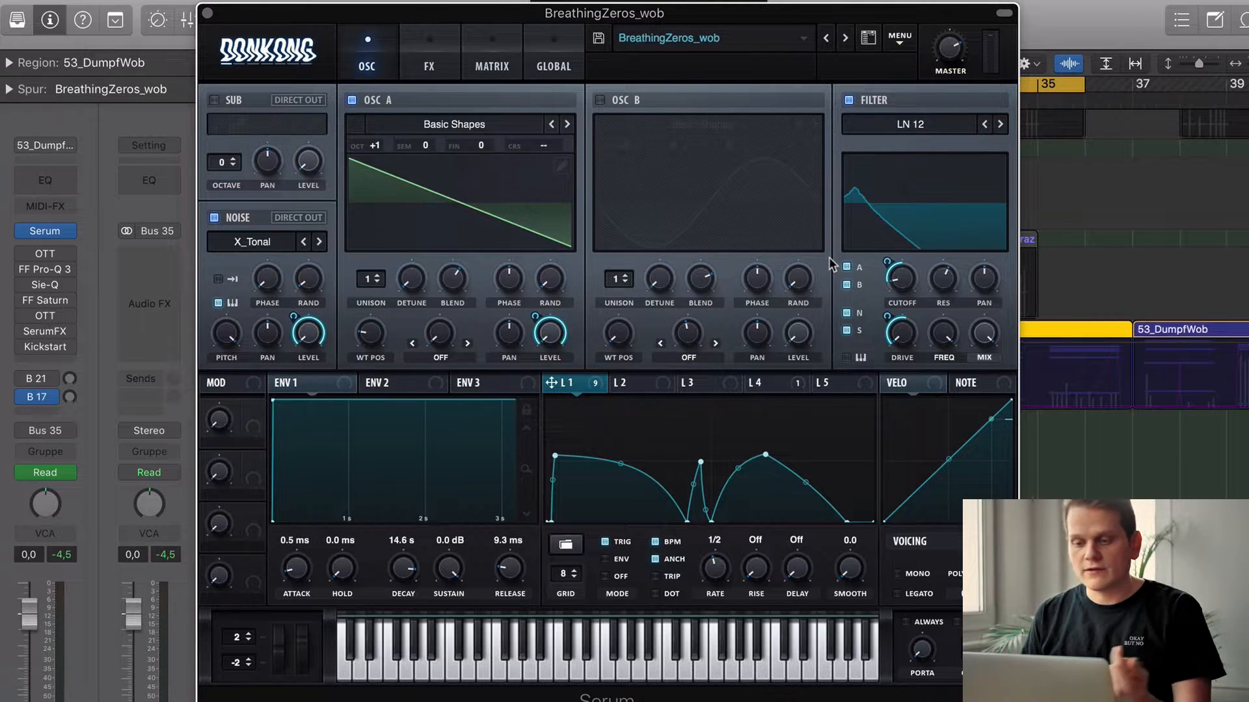
pyautogui.press('space')
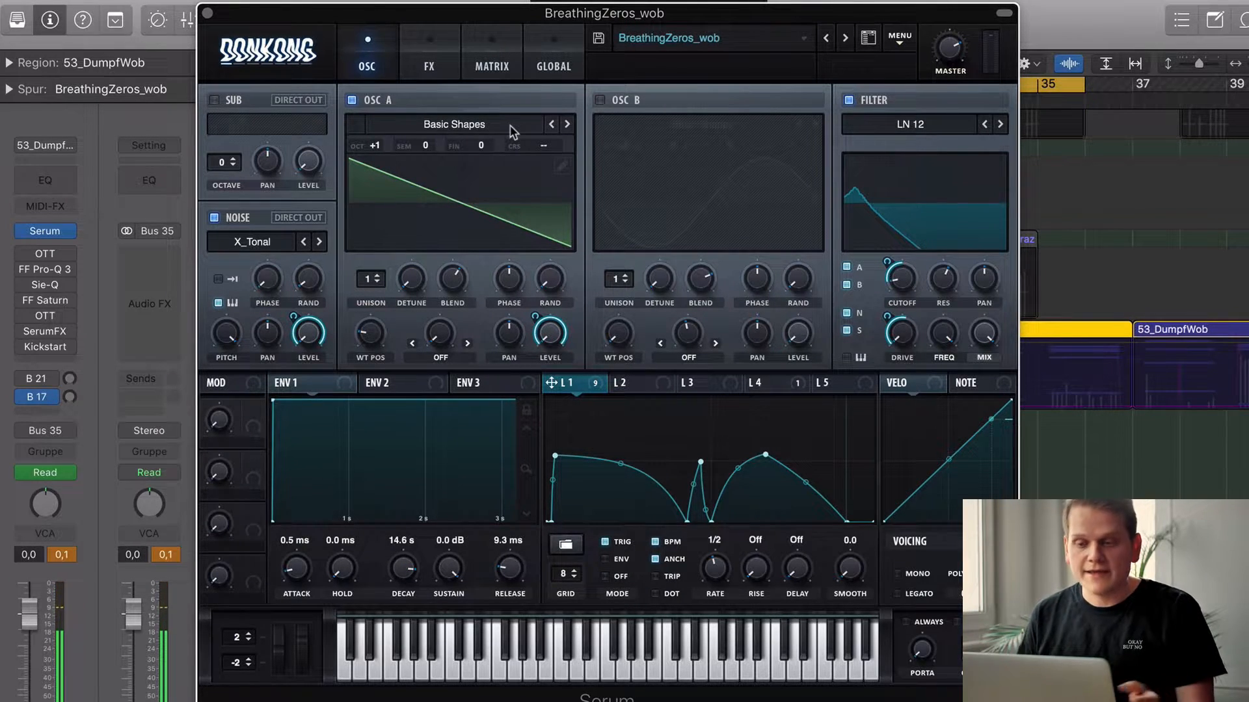
# Enable the Diode 1 distortion in the effects rack and play the patch with it
pyautogui.click(424, 65)
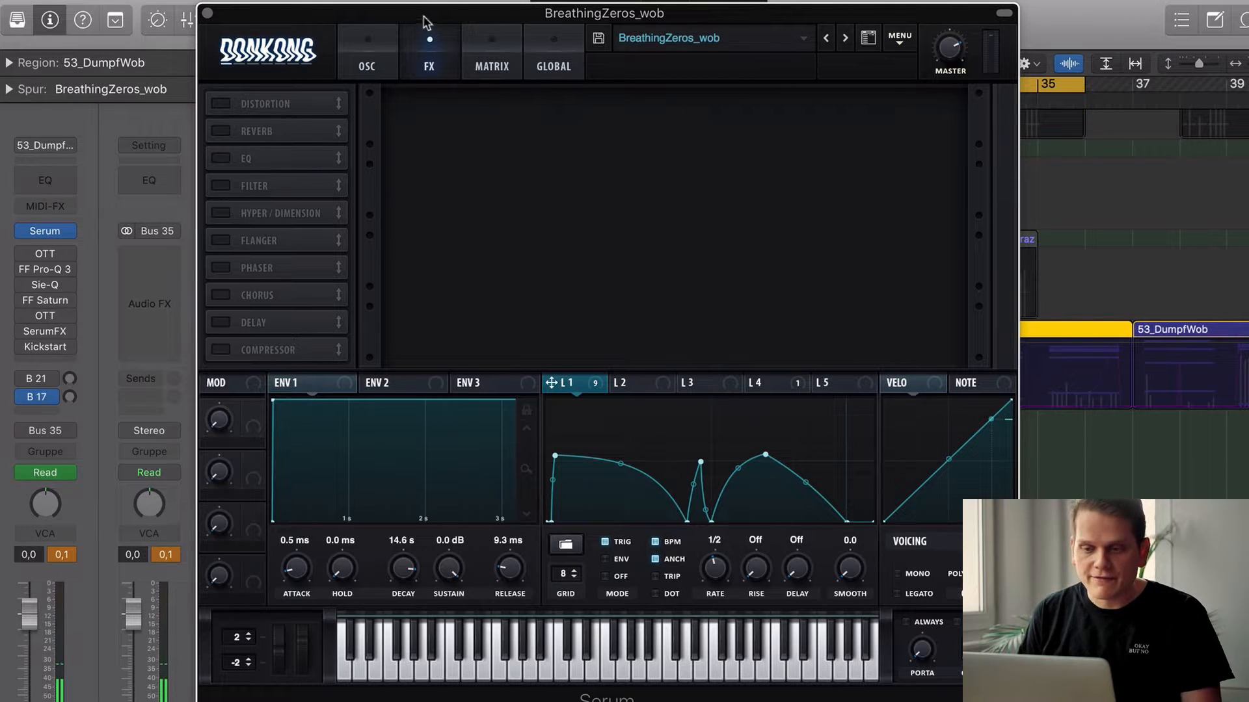
pyautogui.moveTo(421, 16); pyautogui.dragTo(403, 14)
pyautogui.click(200, 101)
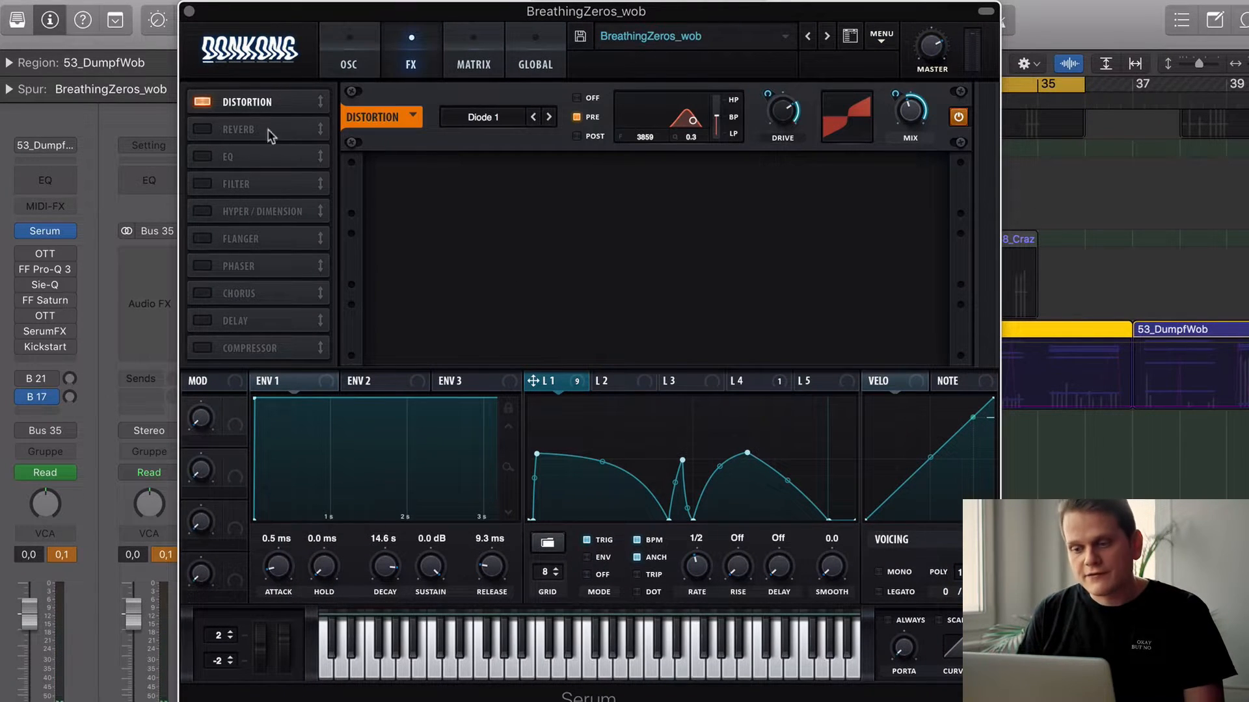
pyautogui.press('space')
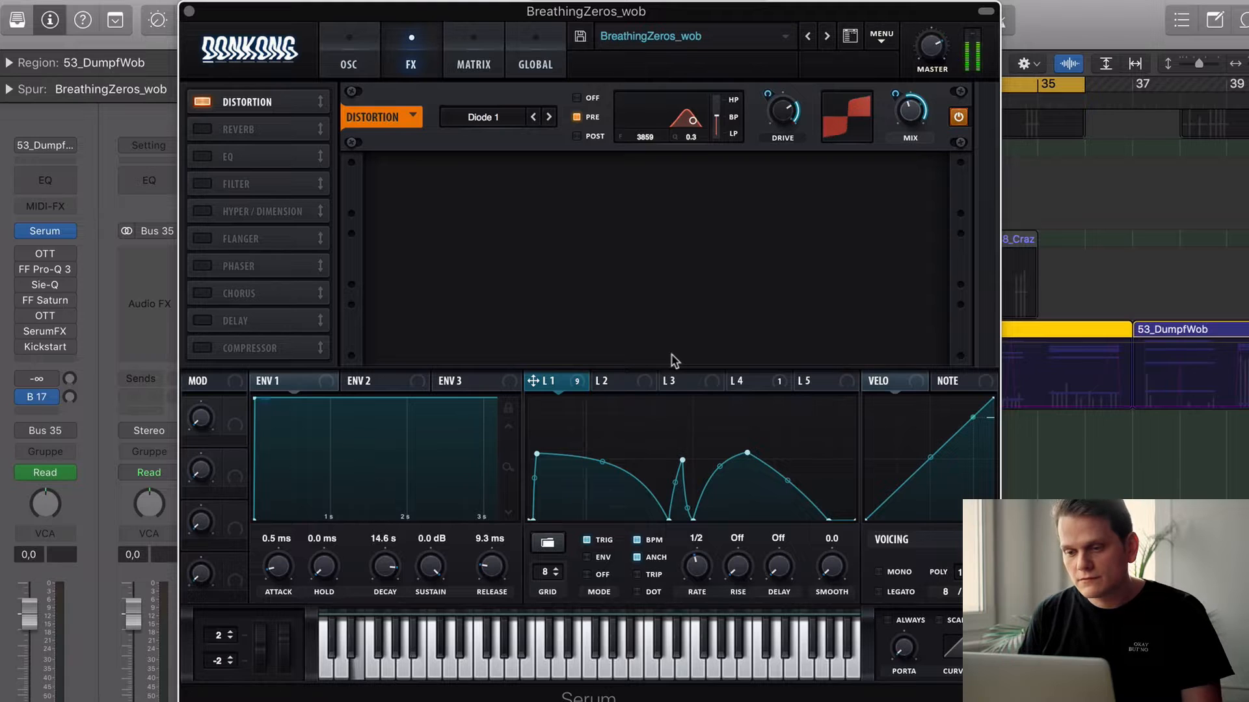
pyautogui.press('space')
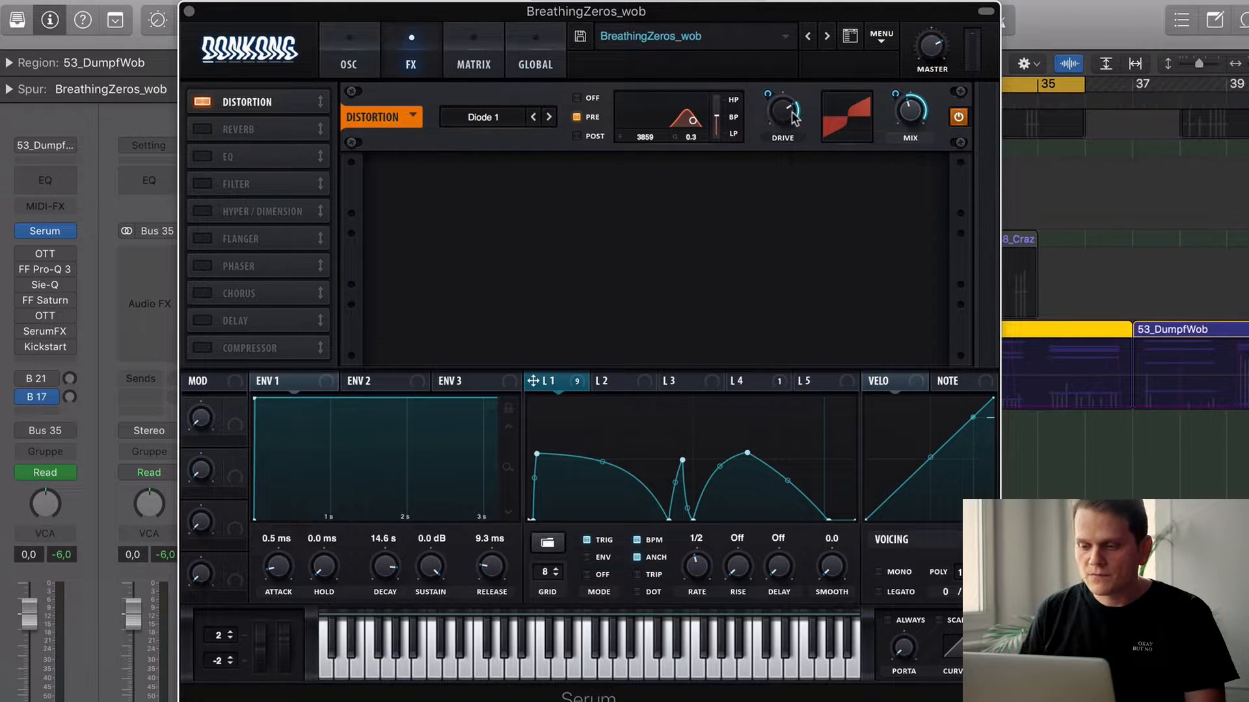
# Inspect the distortion's drive, mix and available types, and listen to the distorted patch again
pyautogui.moveTo(794, 118)
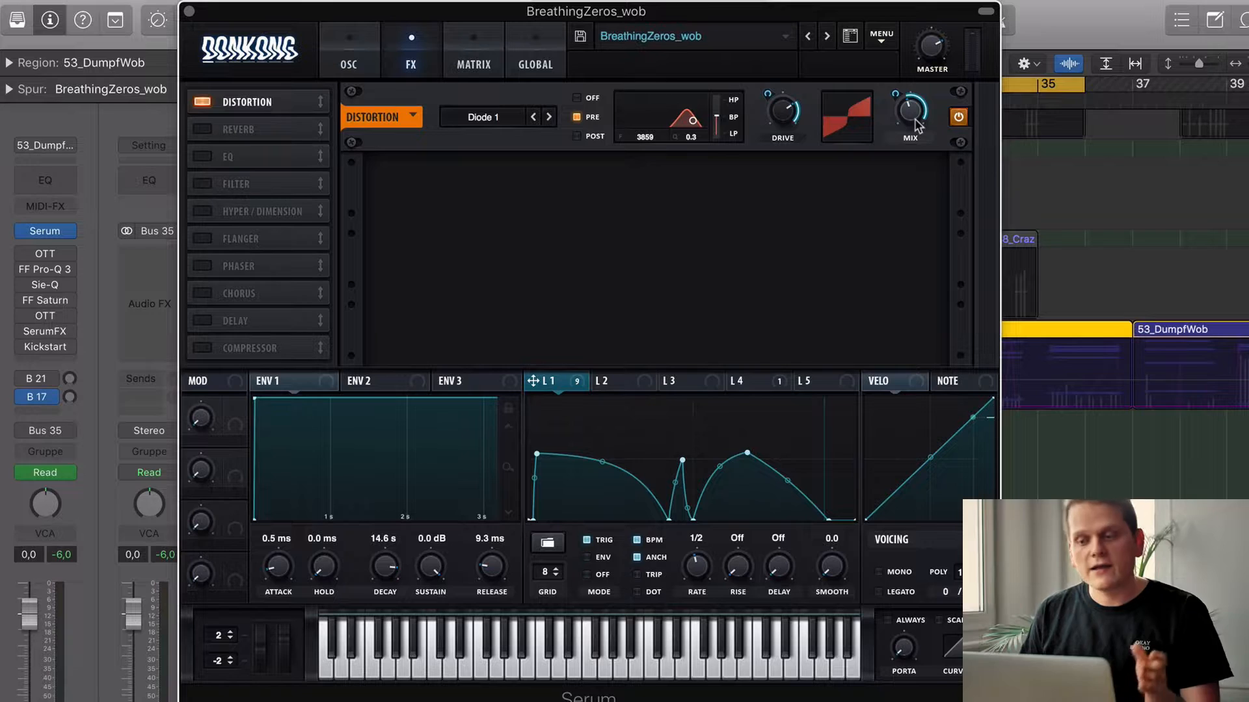
pyautogui.click(507, 127)
pyautogui.click(377, 182)
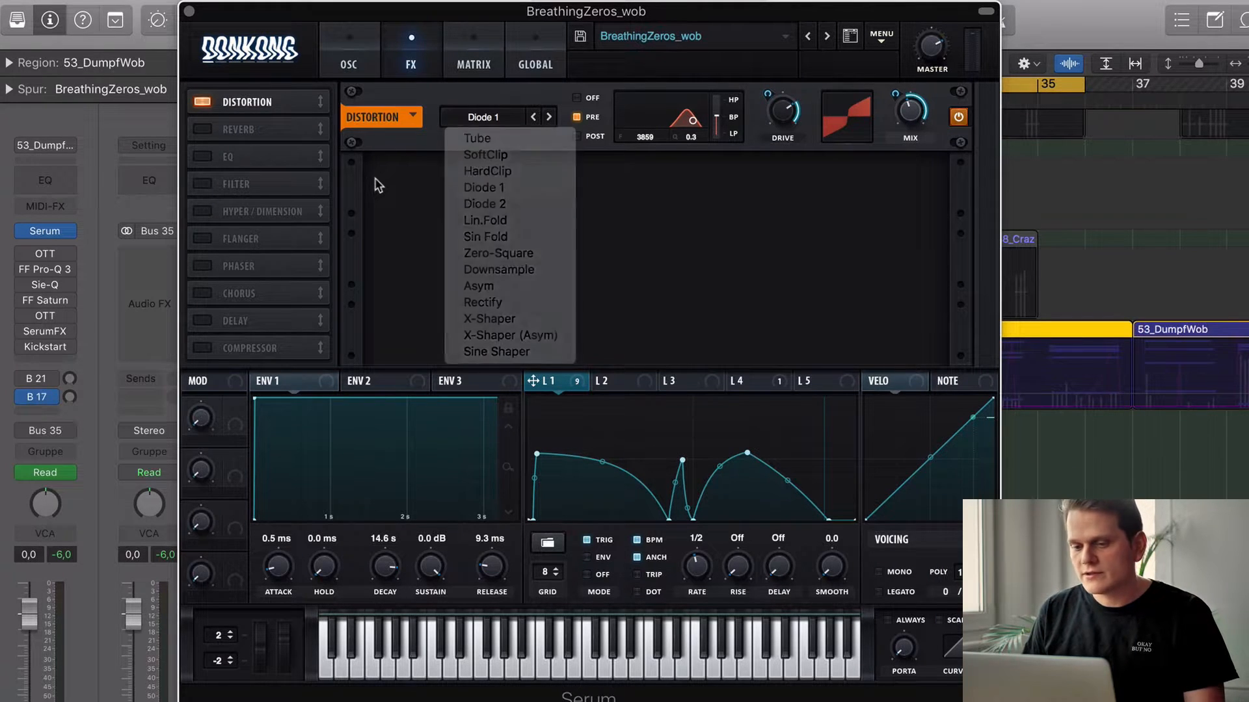
pyautogui.press('space')
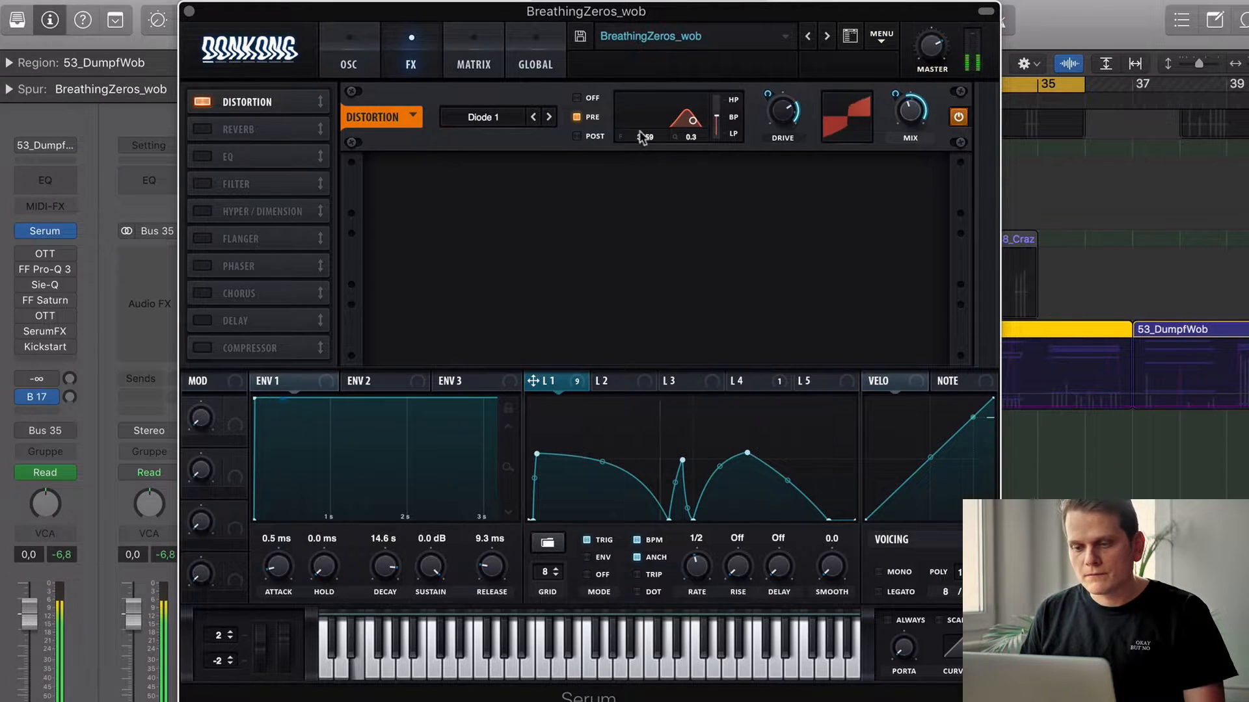
pyautogui.press('space')
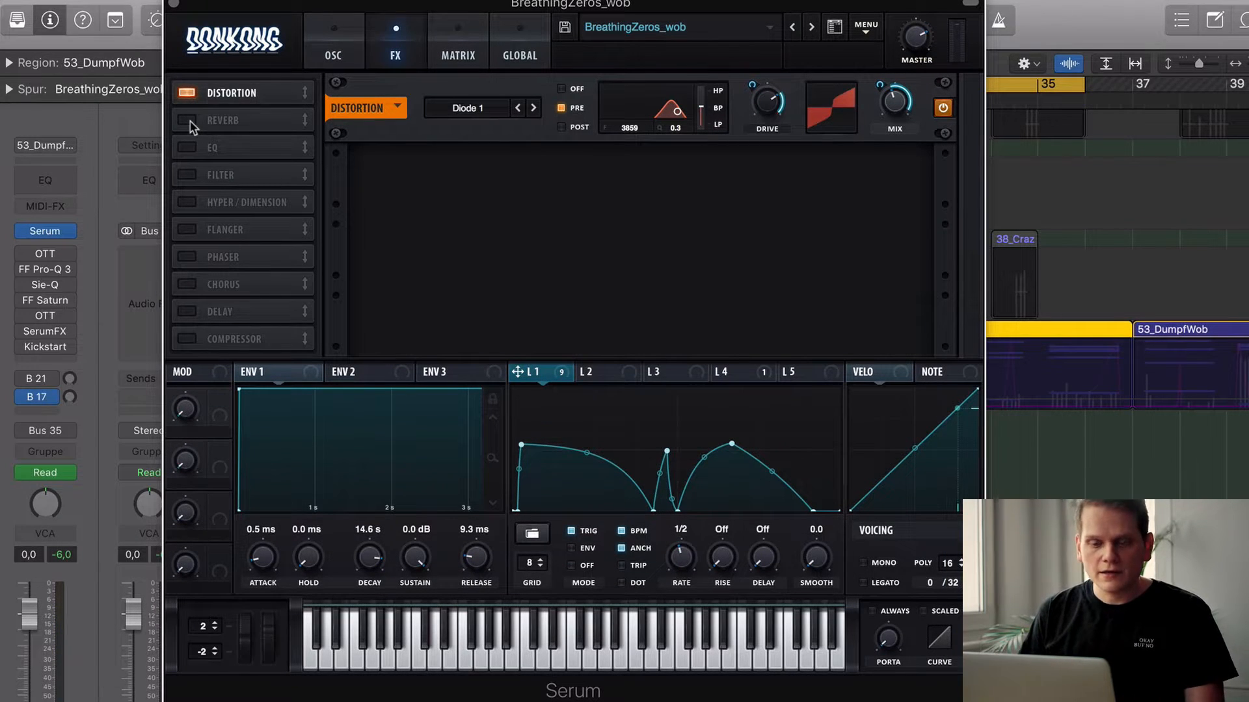
# Enable the Hall reverb and display LFO 4, which modulates its mix
pyautogui.click(189, 121)
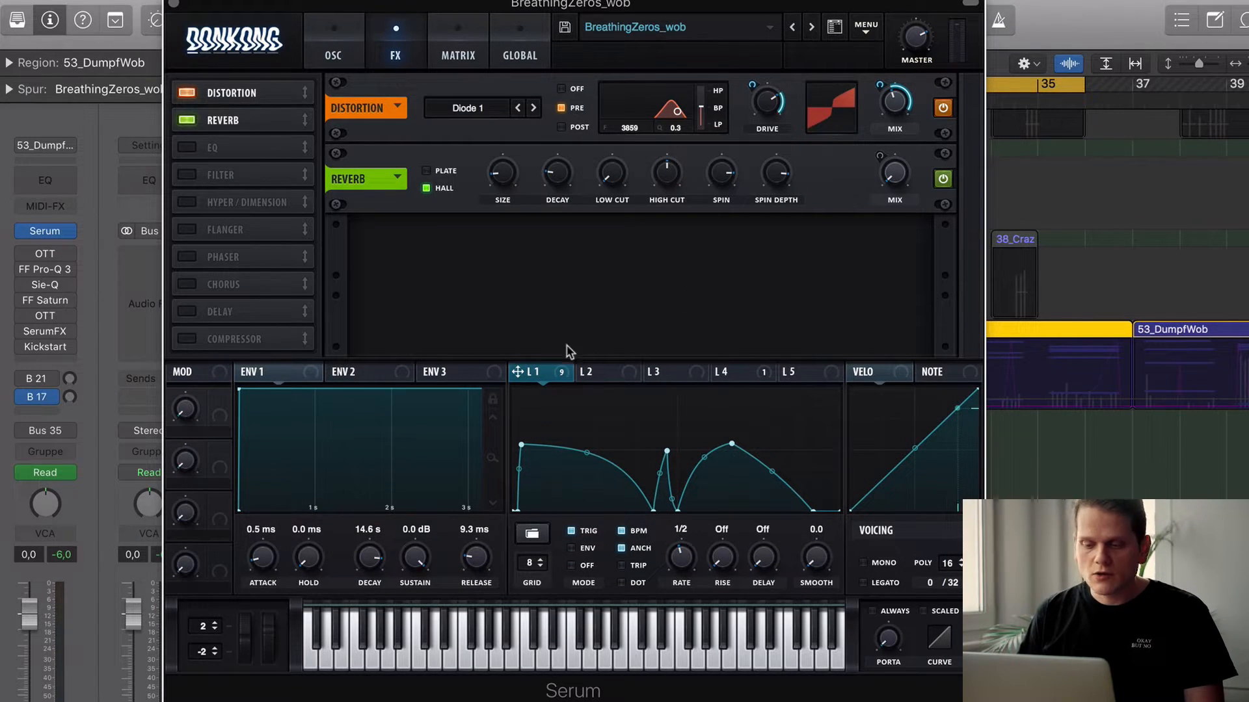
pyautogui.click(737, 376)
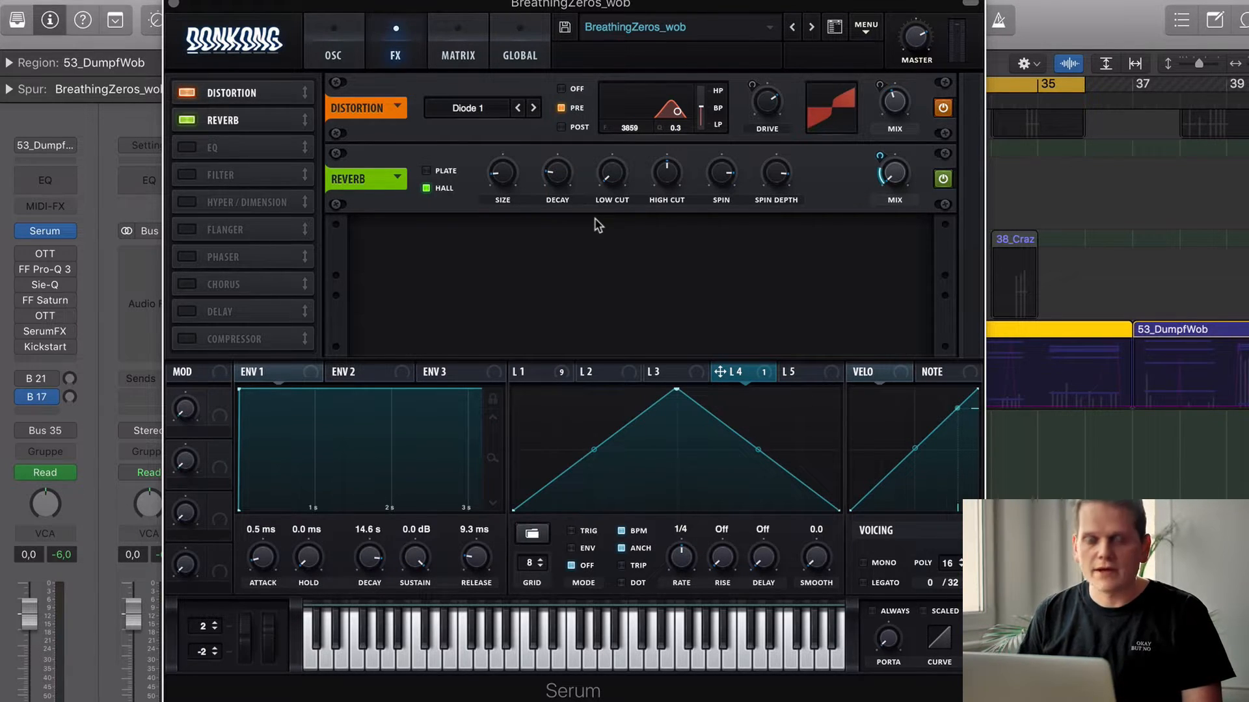
pyautogui.moveTo(612, 10); pyautogui.dragTo(632, 51)
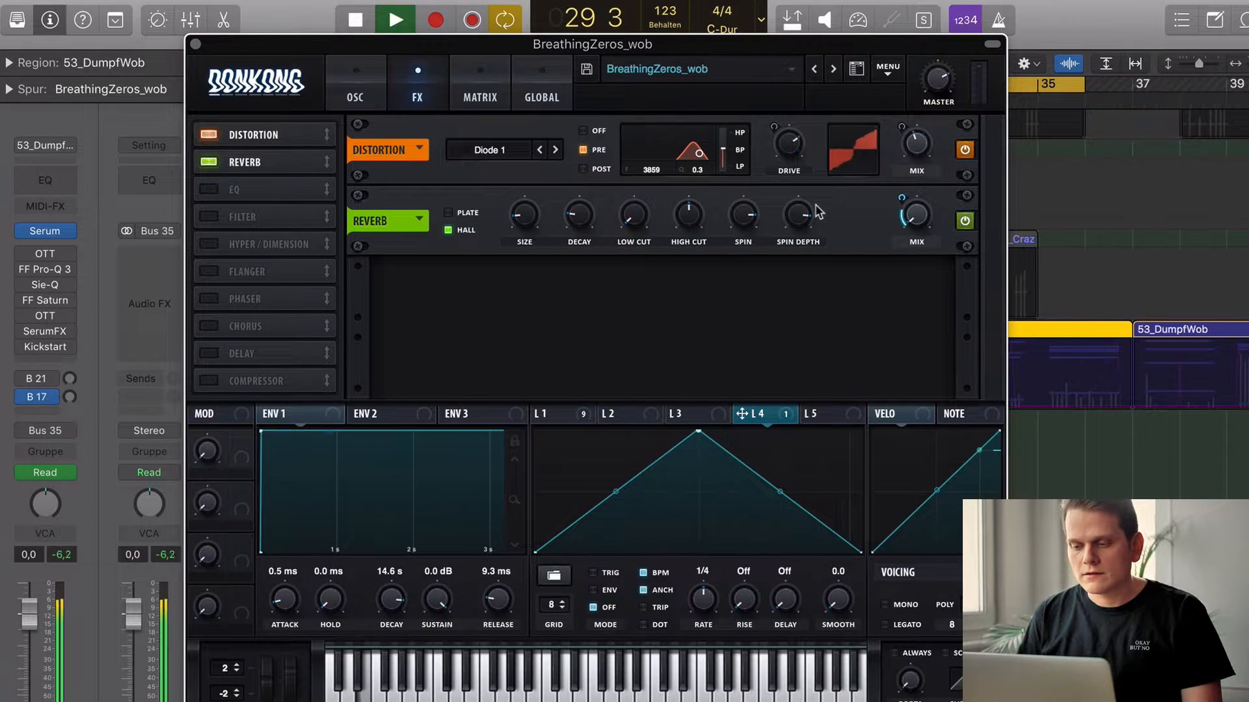
# Compare the playback with the reverb bypassed and switched back on
pyautogui.click(966, 221)
pyautogui.press('space')
pyautogui.press('space')
pyautogui.click(966, 221)
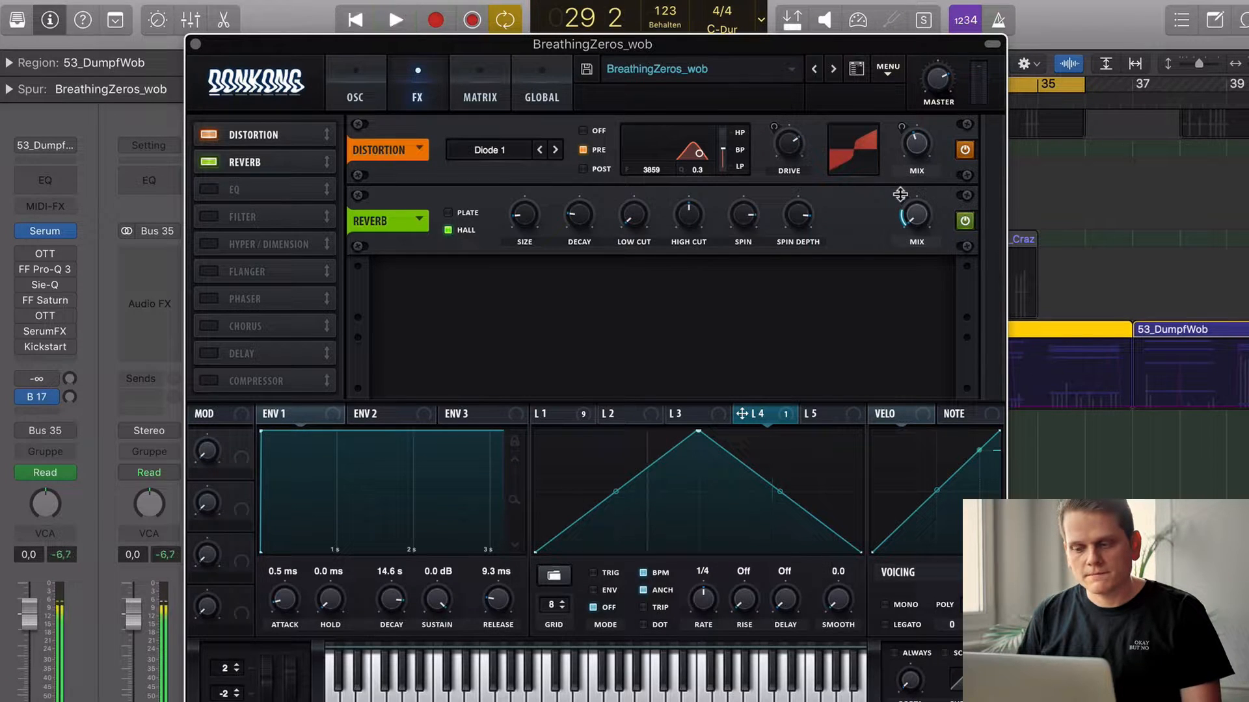
pyautogui.press('space')
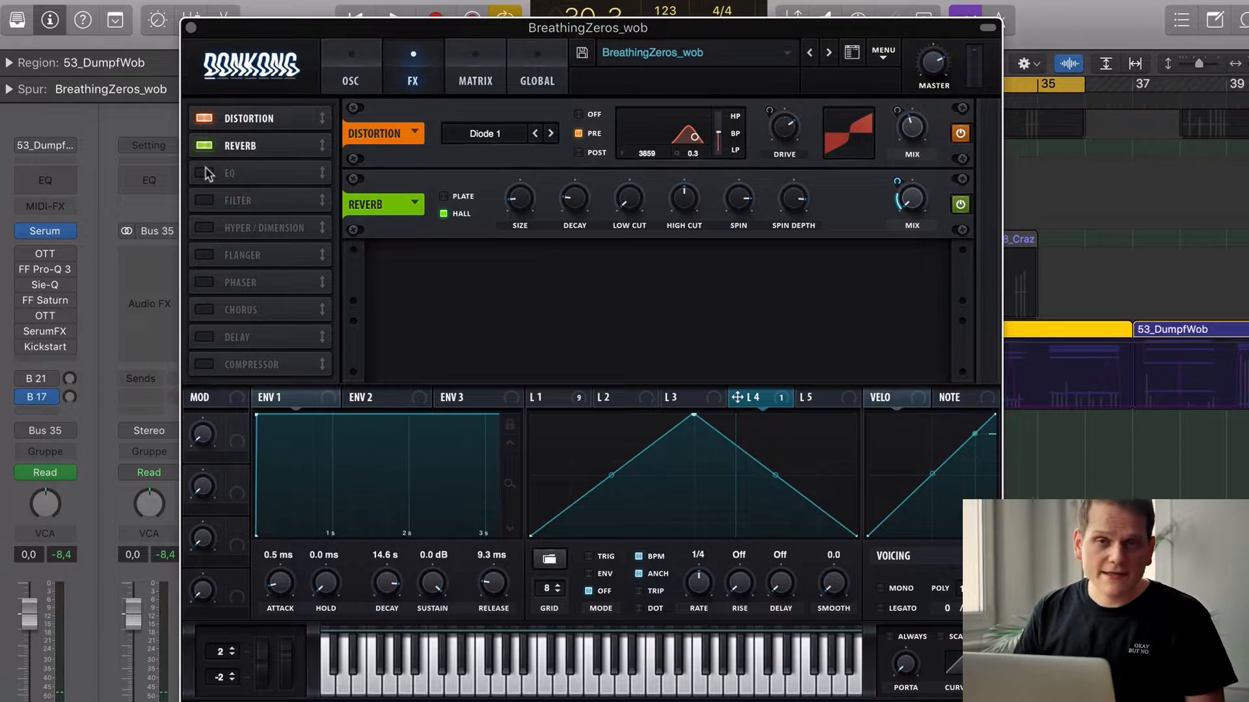
# Enable the EQ effect and display LFO 1, which modulates both of its frequency bands
pyautogui.click(204, 173)
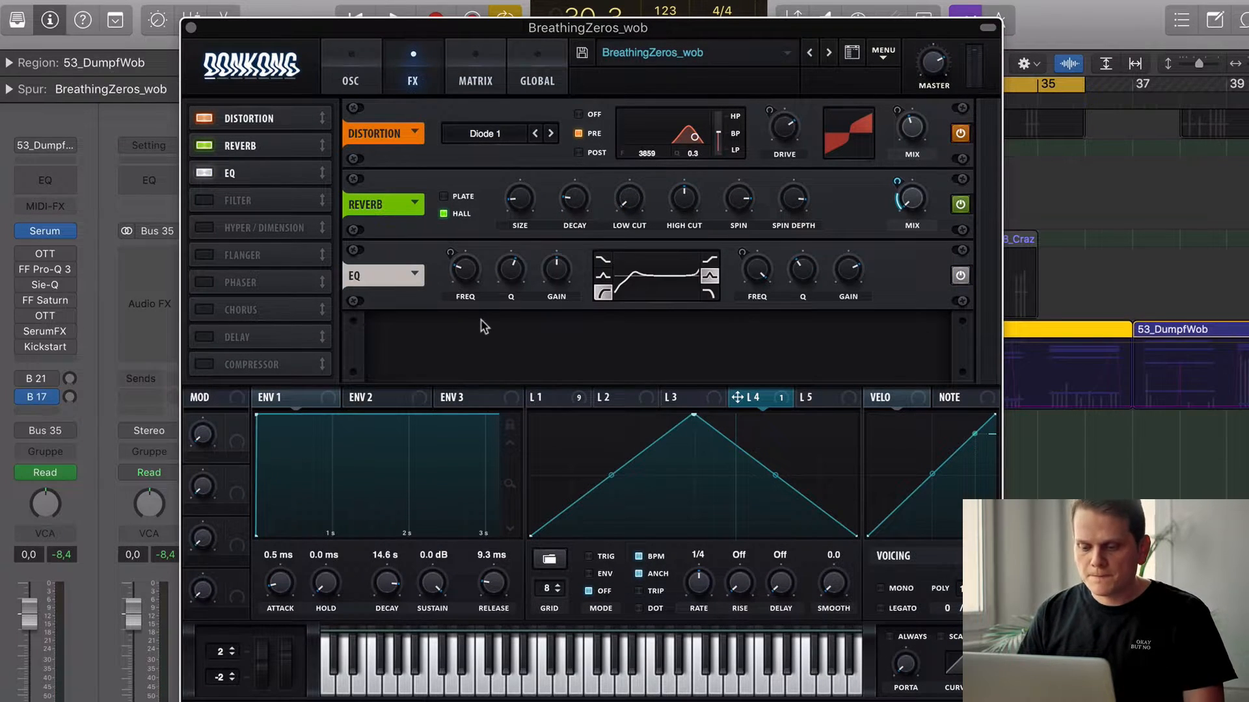
pyautogui.click(545, 397)
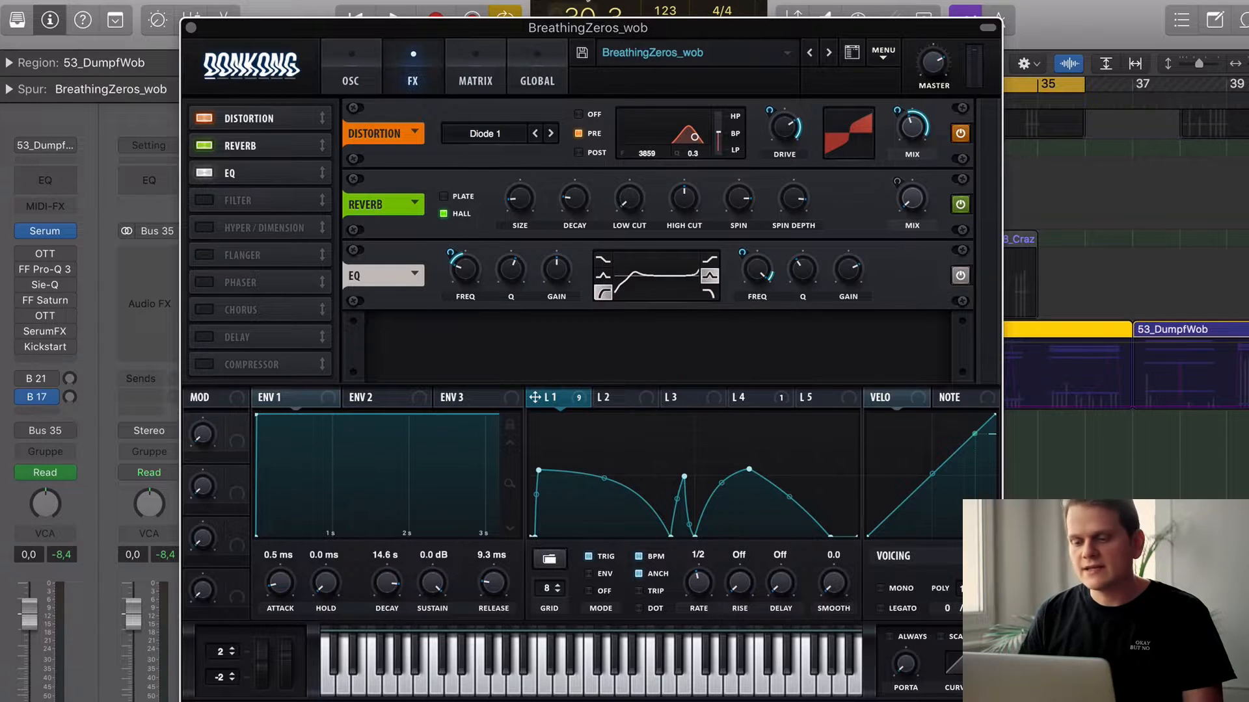
pyautogui.moveTo(599, 24); pyautogui.dragTo(598, 24)
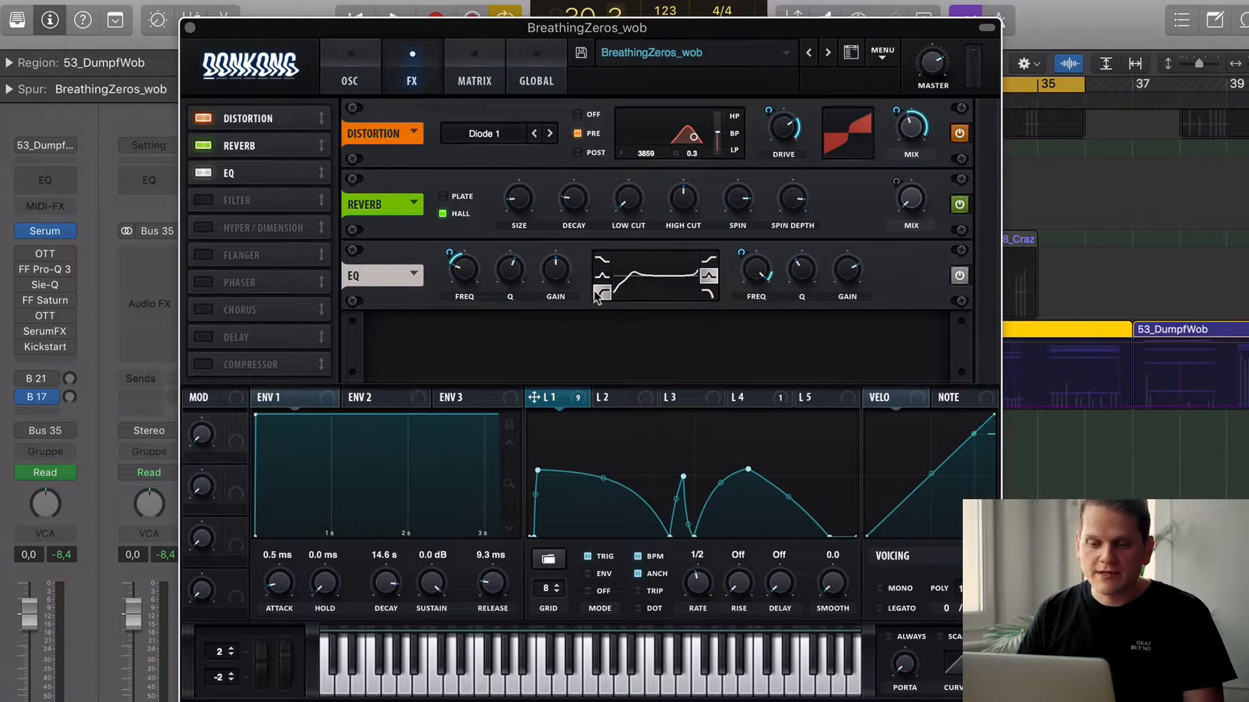
# Inspect the EQ's low-band frequency and Q settings and play the patch with the EQ active
pyautogui.moveTo(465, 268)
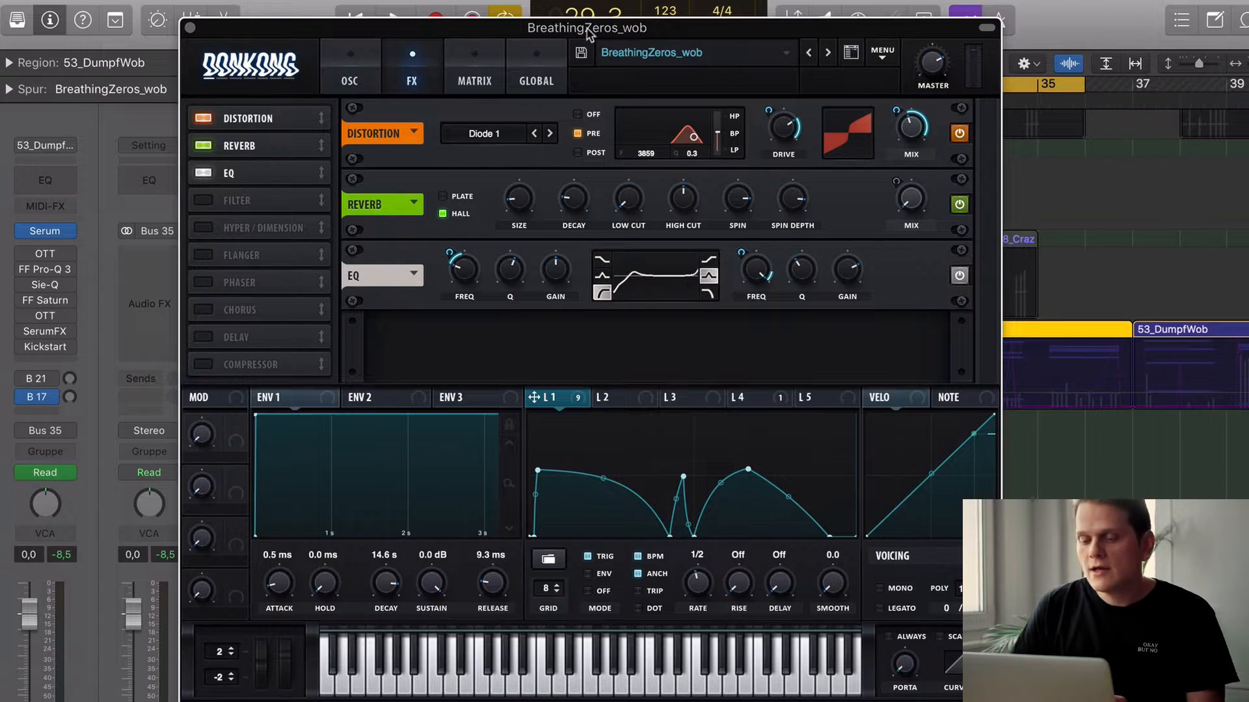
pyautogui.moveTo(511, 271)
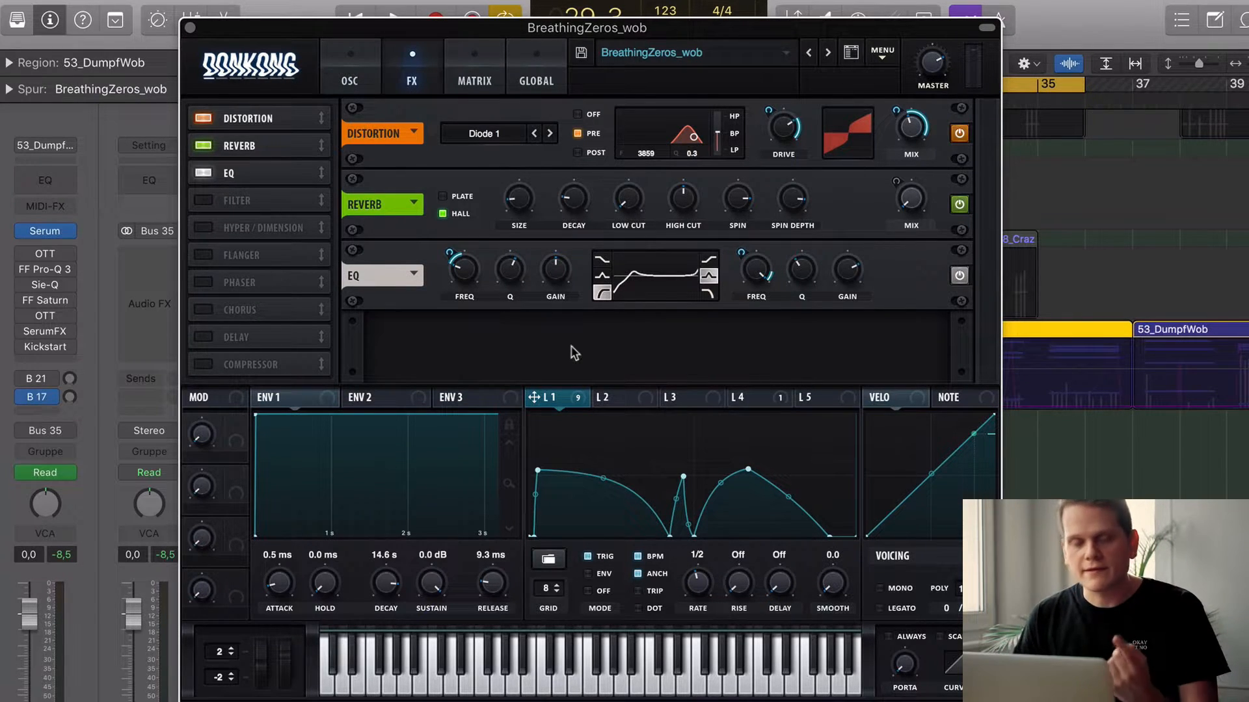
pyautogui.press('space')
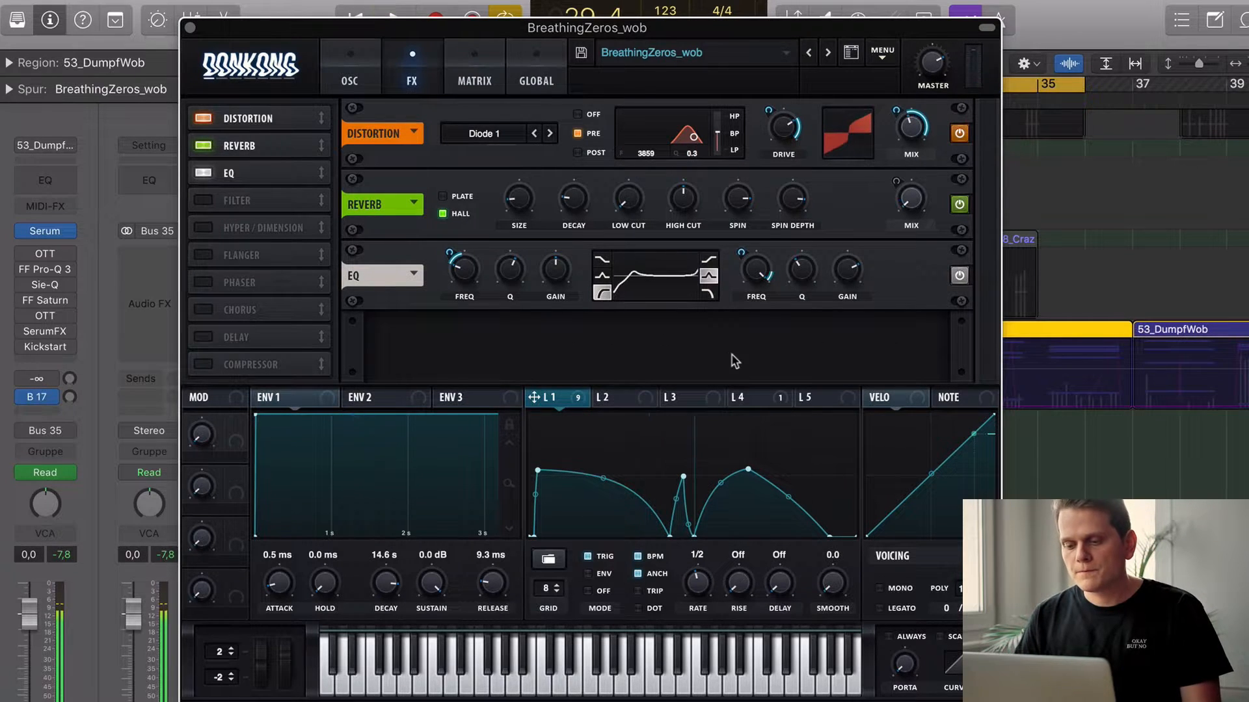
pyautogui.press('space')
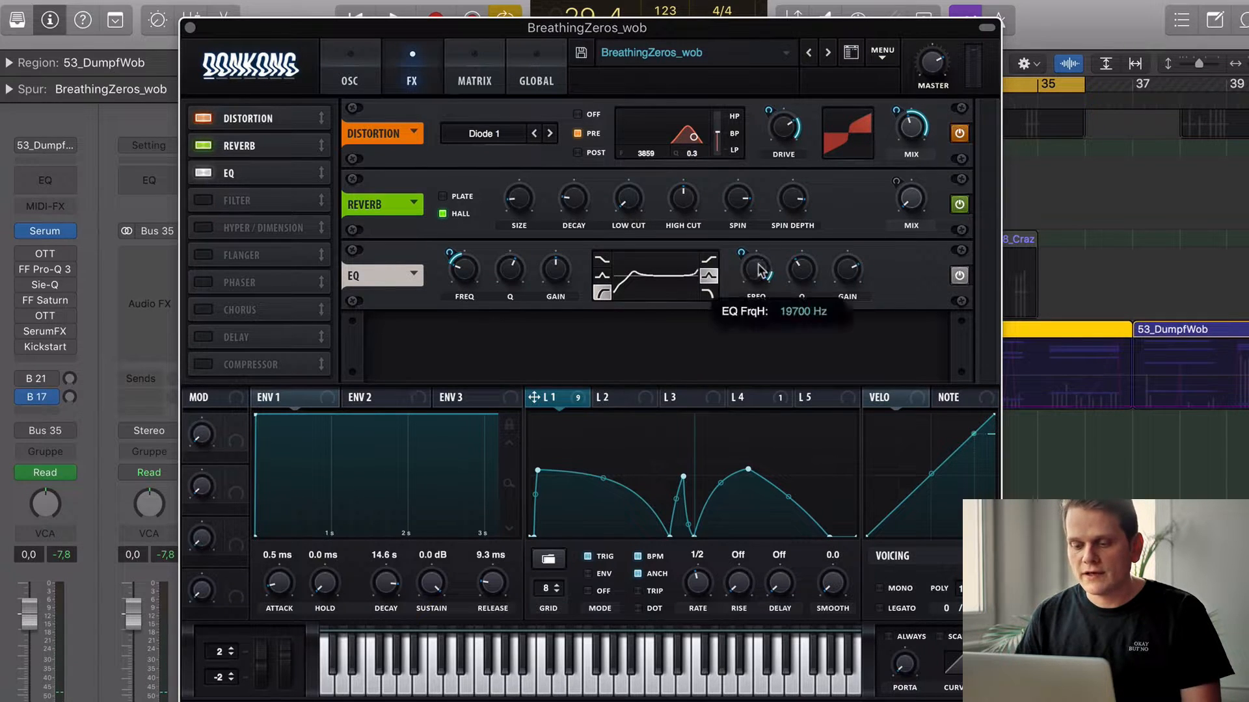
# Inspect the EQ's high-band frequency and Q settings while auditioning the patch
pyautogui.press('space')
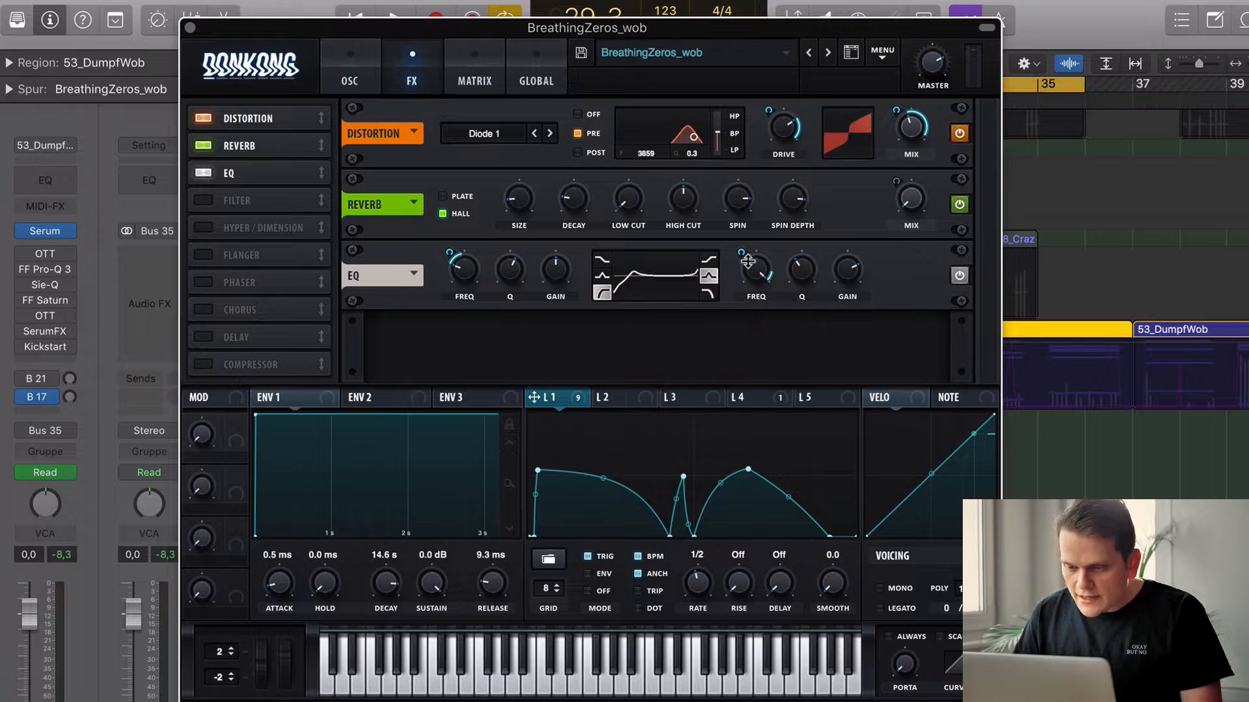
pyautogui.moveTo(742, 256)
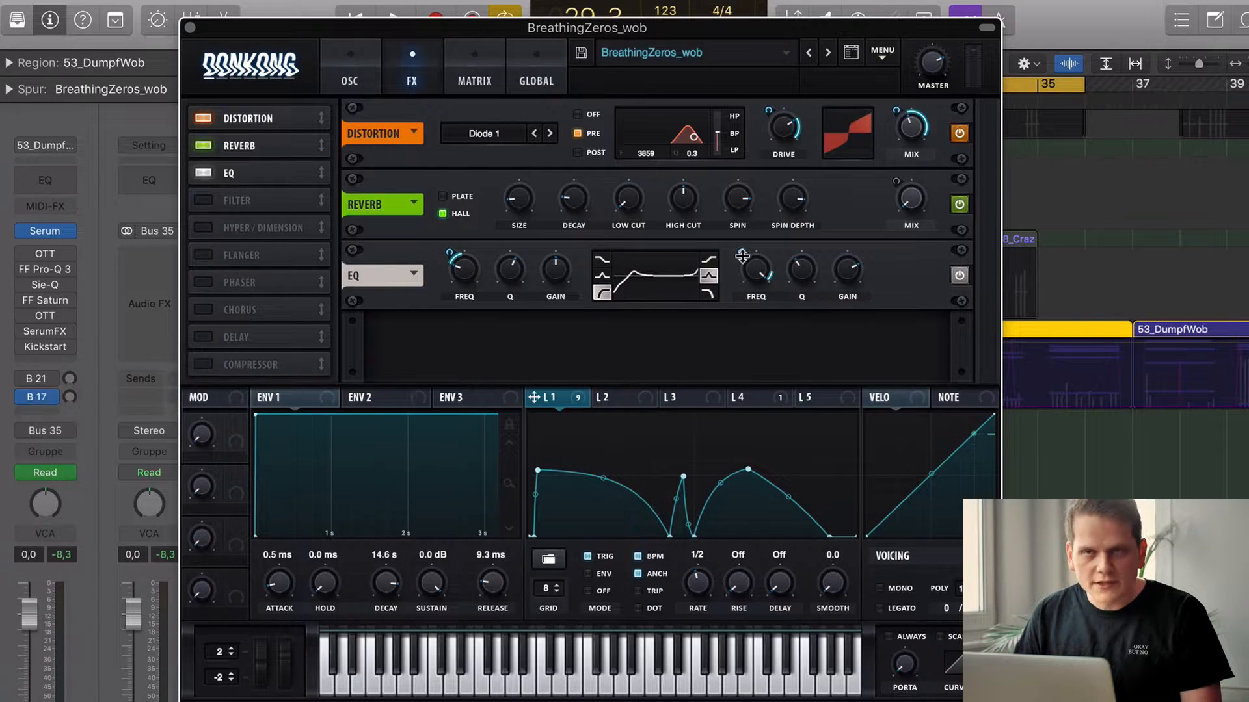
pyautogui.press('space')
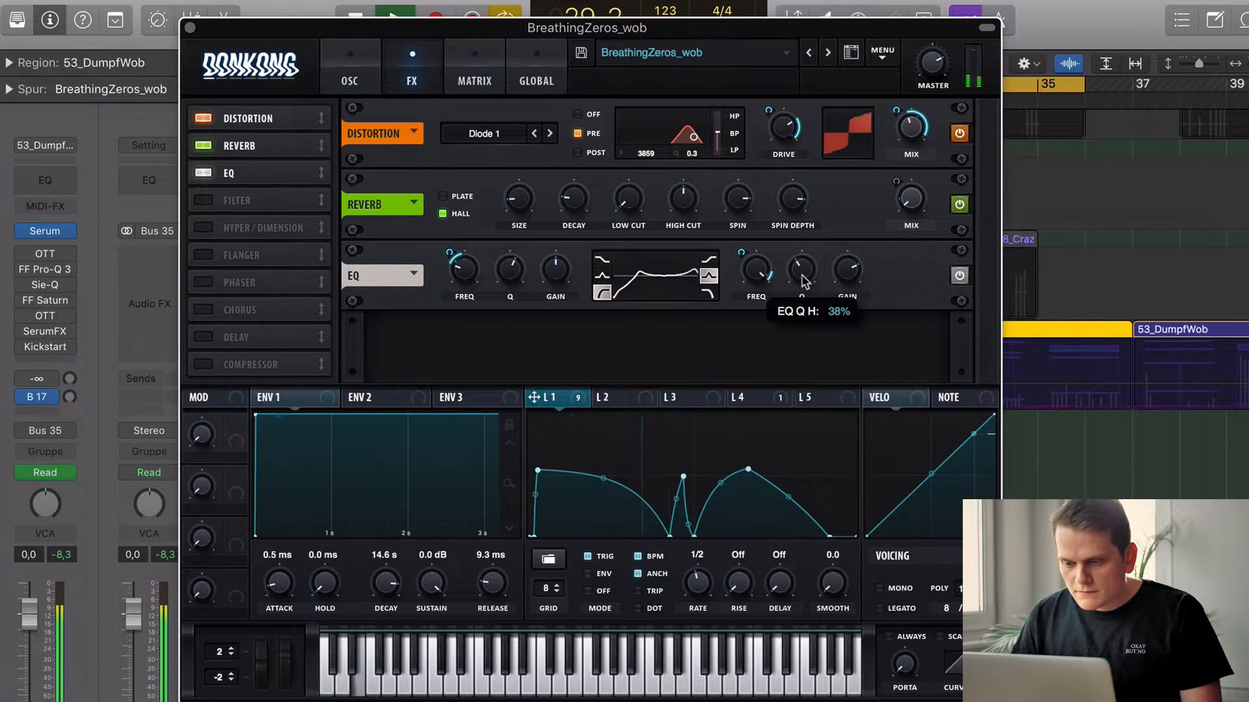
pyautogui.press('space')
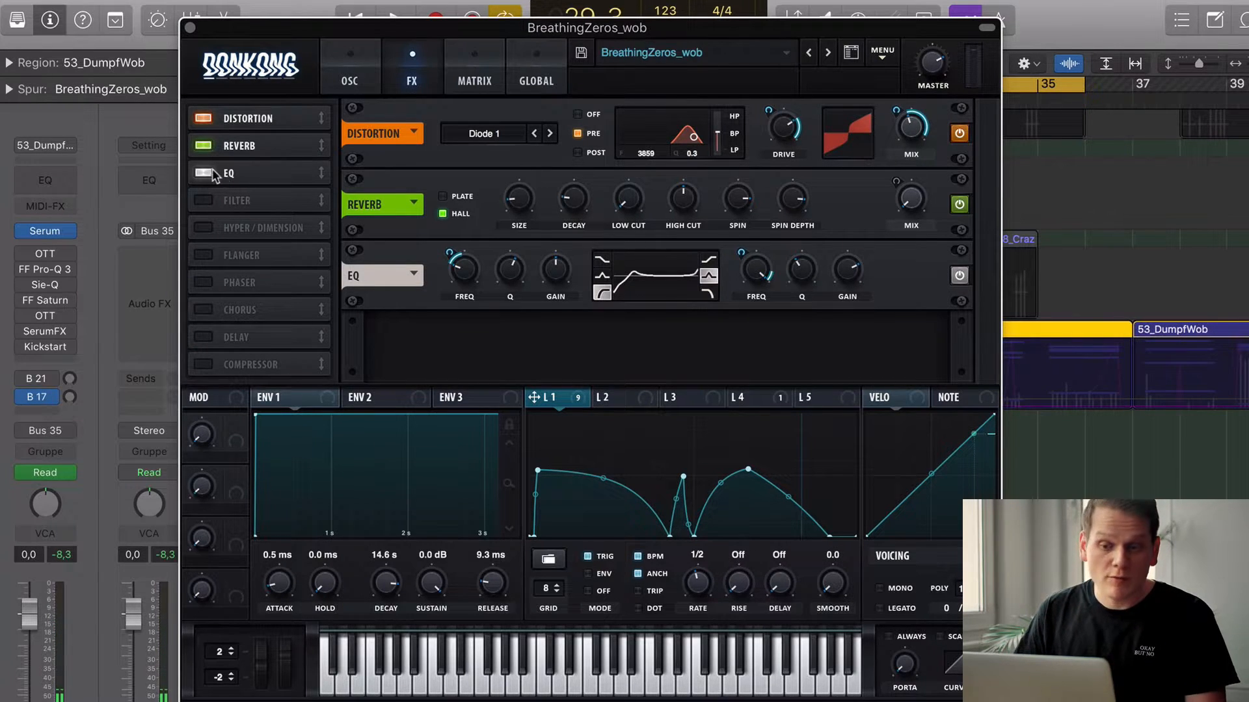
# Enable the Filter effect and inspect its filter type, cutoff, resonance, drive and mix settings
pyautogui.click(203, 201)
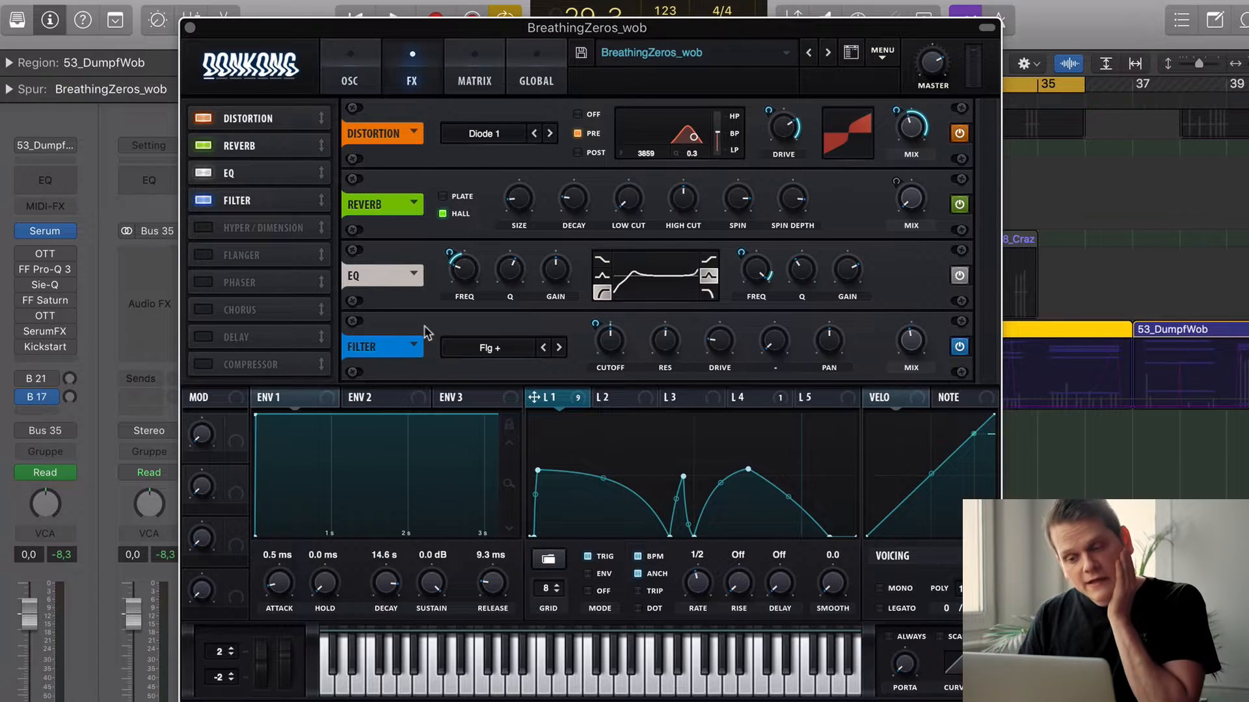
pyautogui.click(467, 349)
pyautogui.moveTo(504, 402)
pyautogui.click(646, 375)
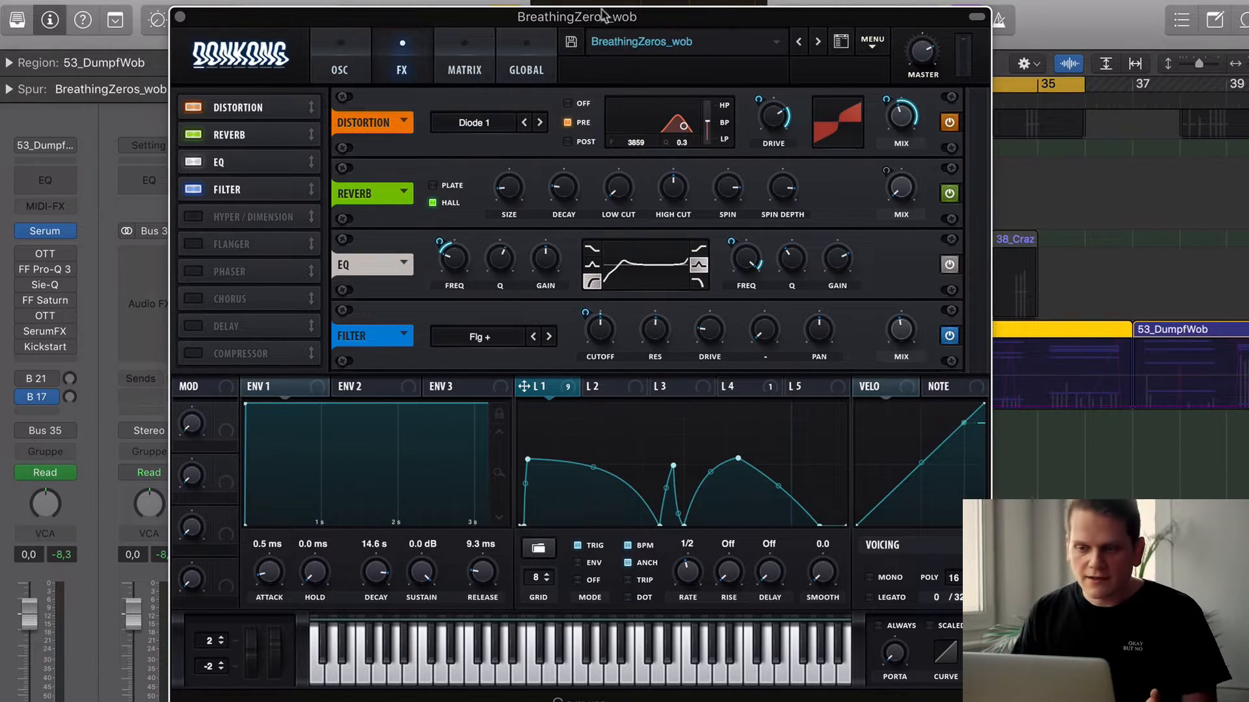
pyautogui.moveTo(598, 21); pyautogui.dragTo(598, 10)
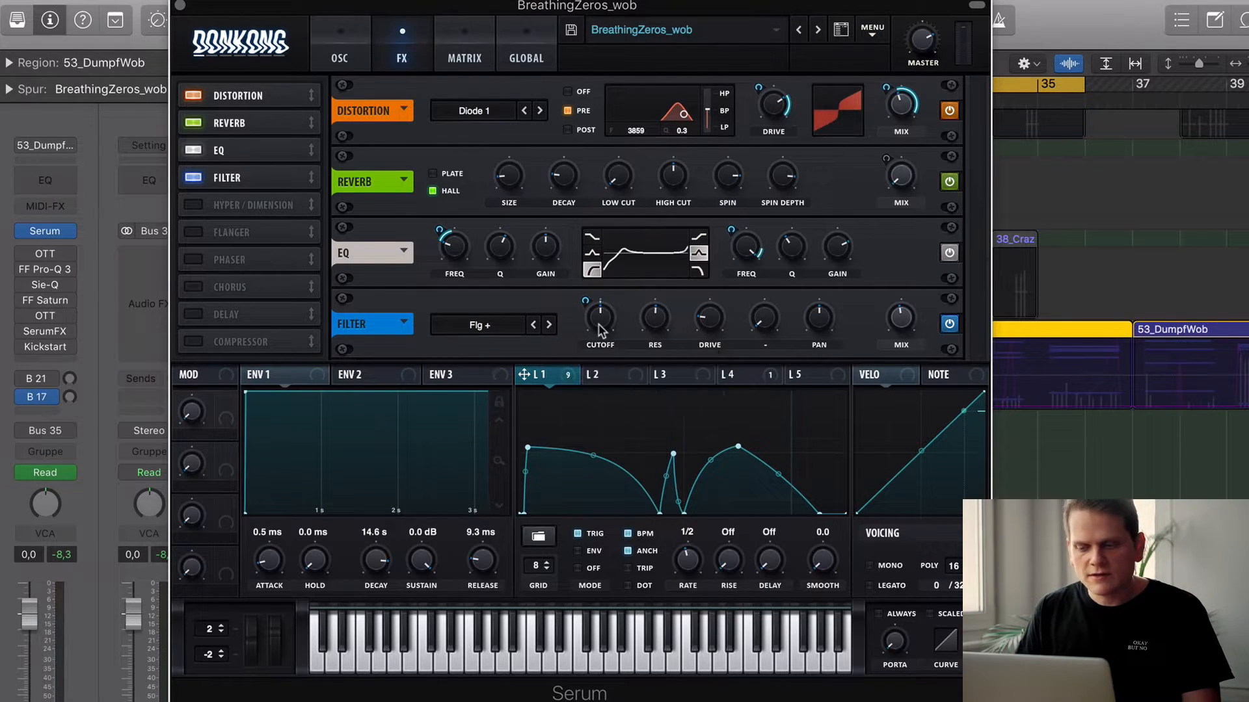
pyautogui.moveTo(599, 325)
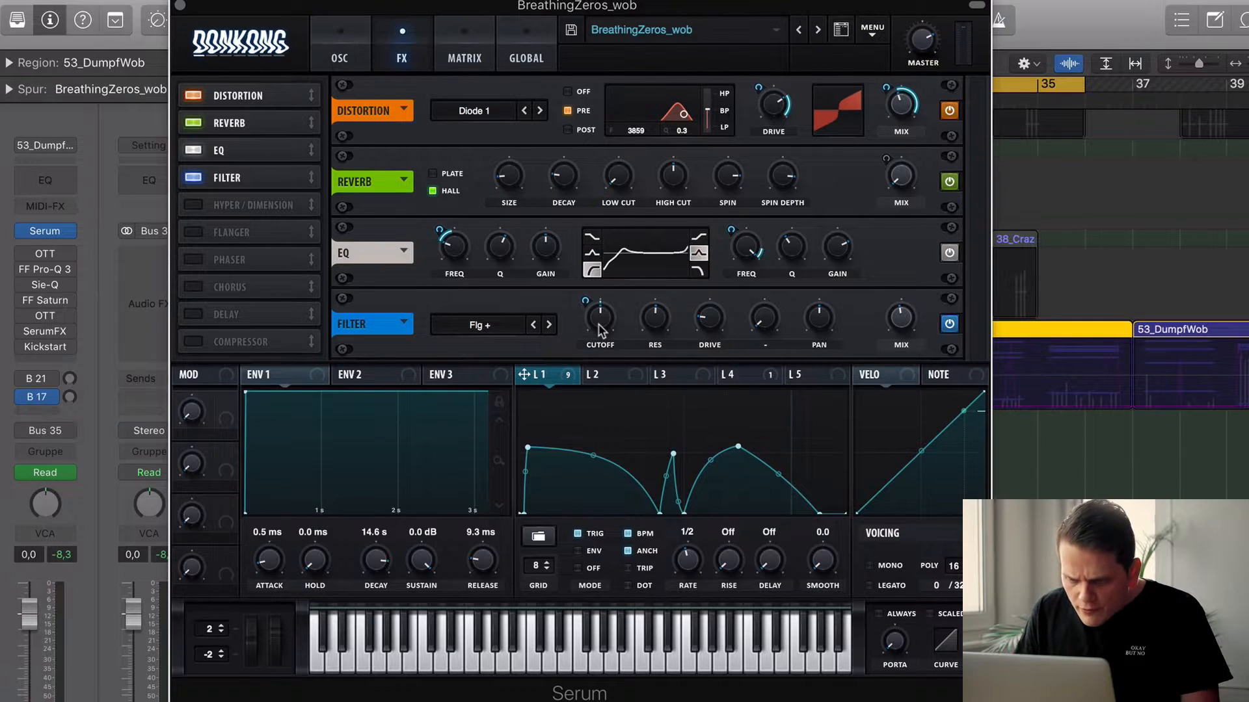
pyautogui.moveTo(661, 333)
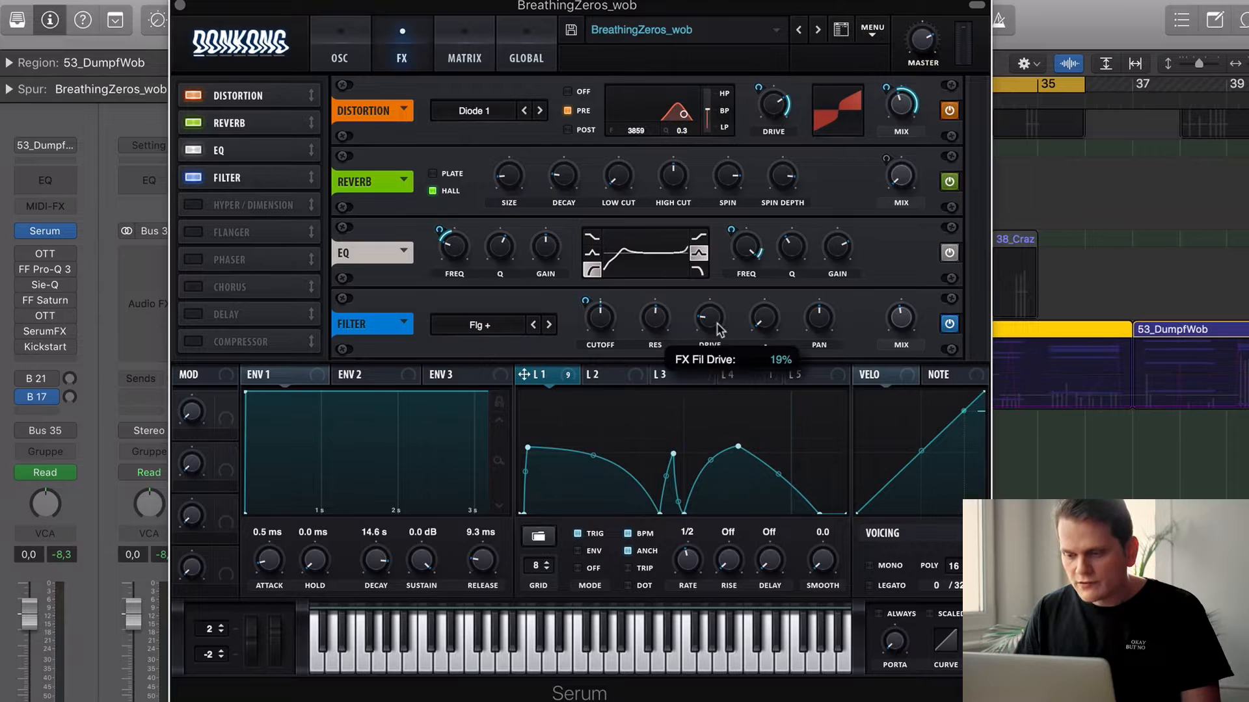
pyautogui.moveTo(901, 321)
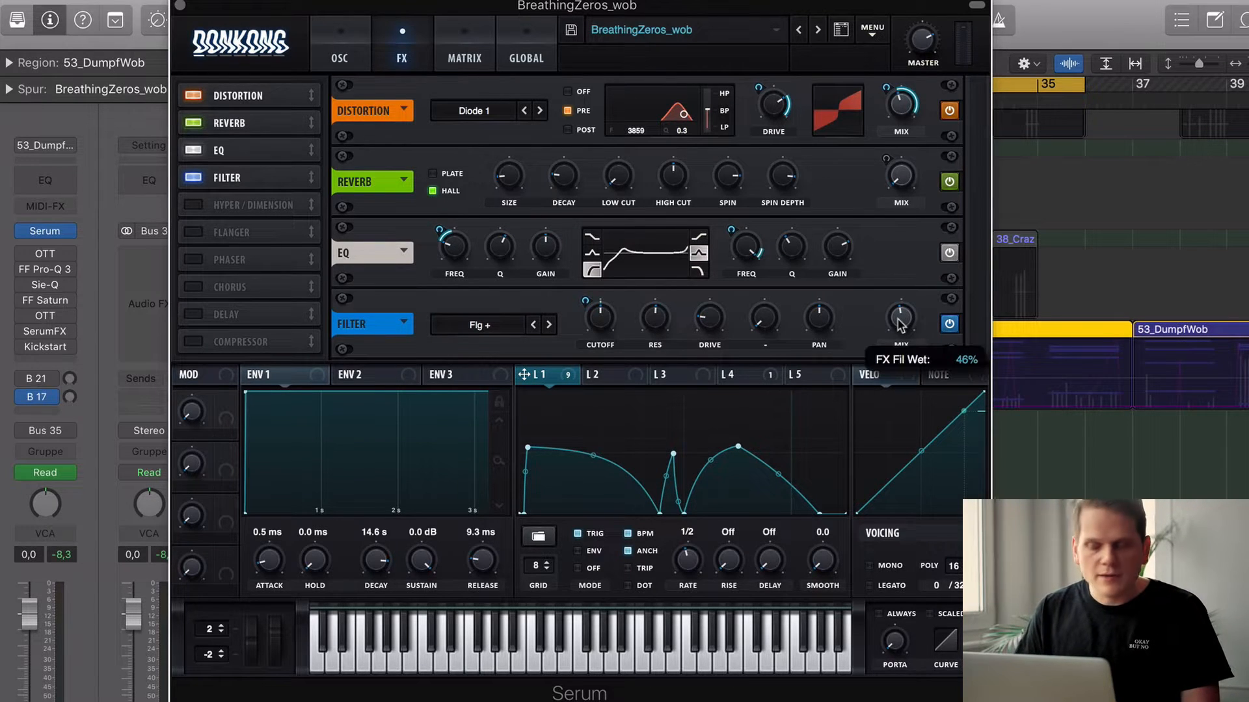
# Set the Flg + filter's mix to 49.63% and audition the patch
pyautogui.moveTo(897, 321); pyautogui.dragTo(913, 83)
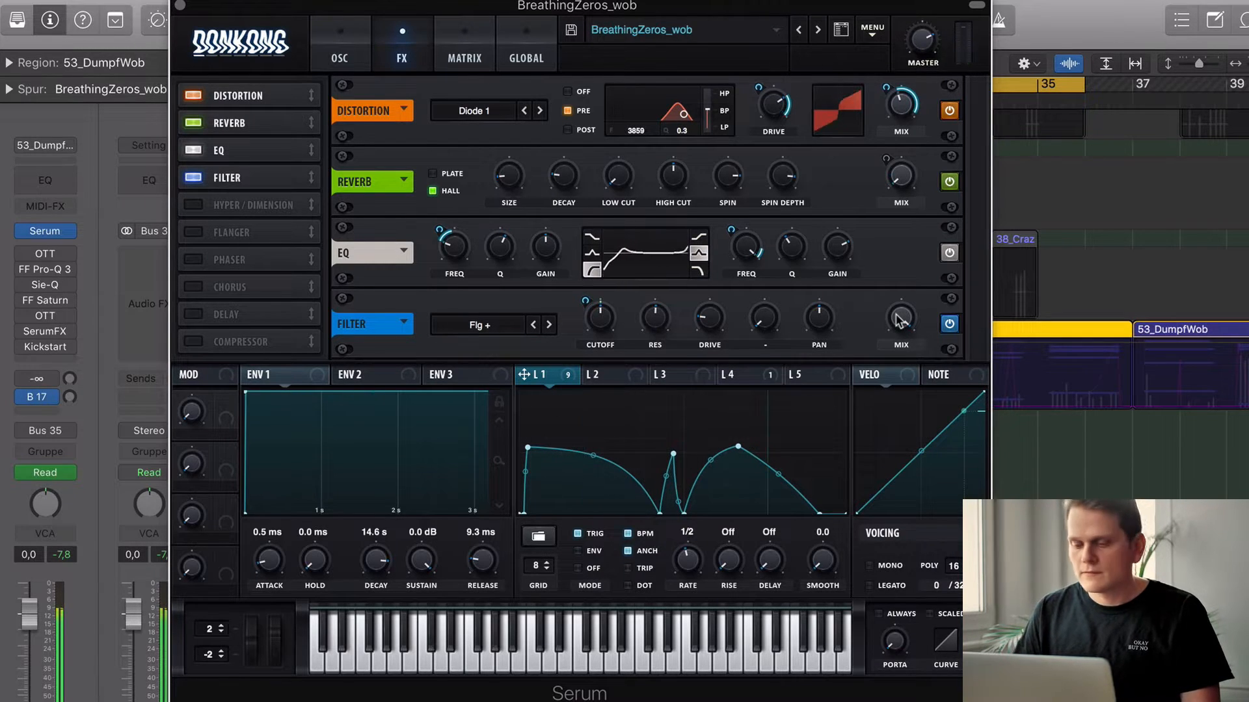
pyautogui.moveTo(898, 322); pyautogui.dragTo(907, 349)
pyautogui.moveTo(617, 9); pyautogui.dragTo(644, 72)
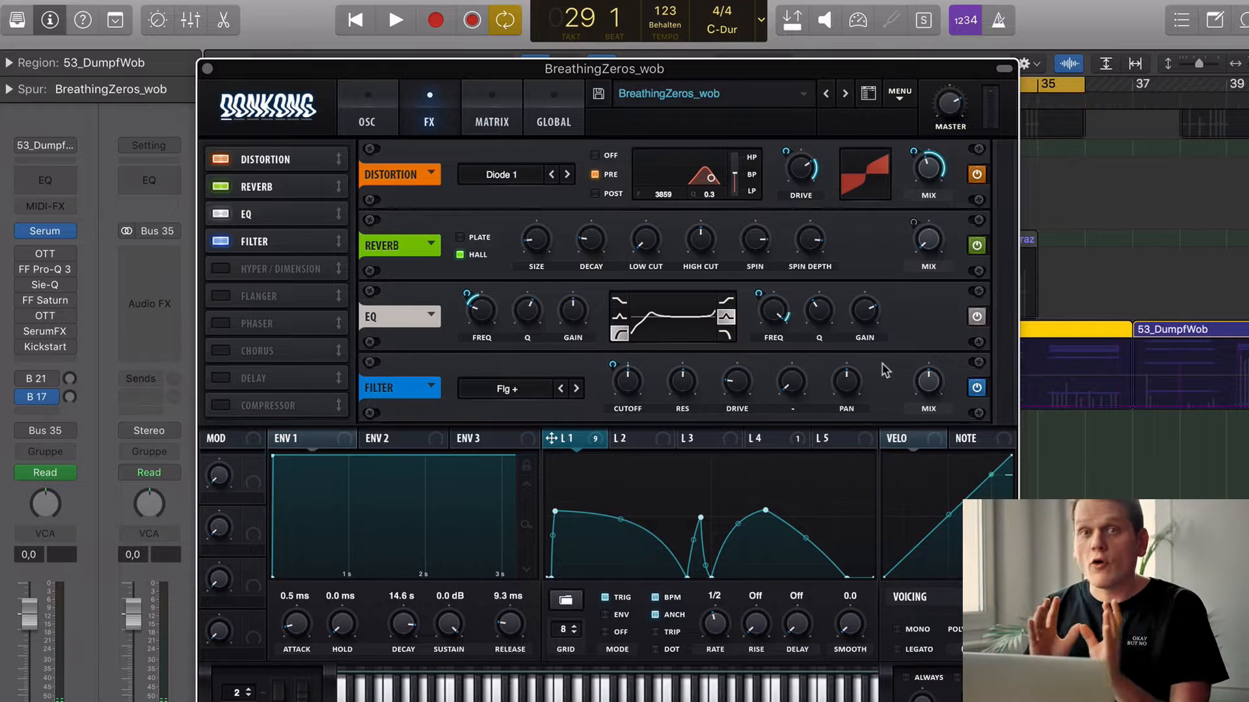
pyautogui.press('space')
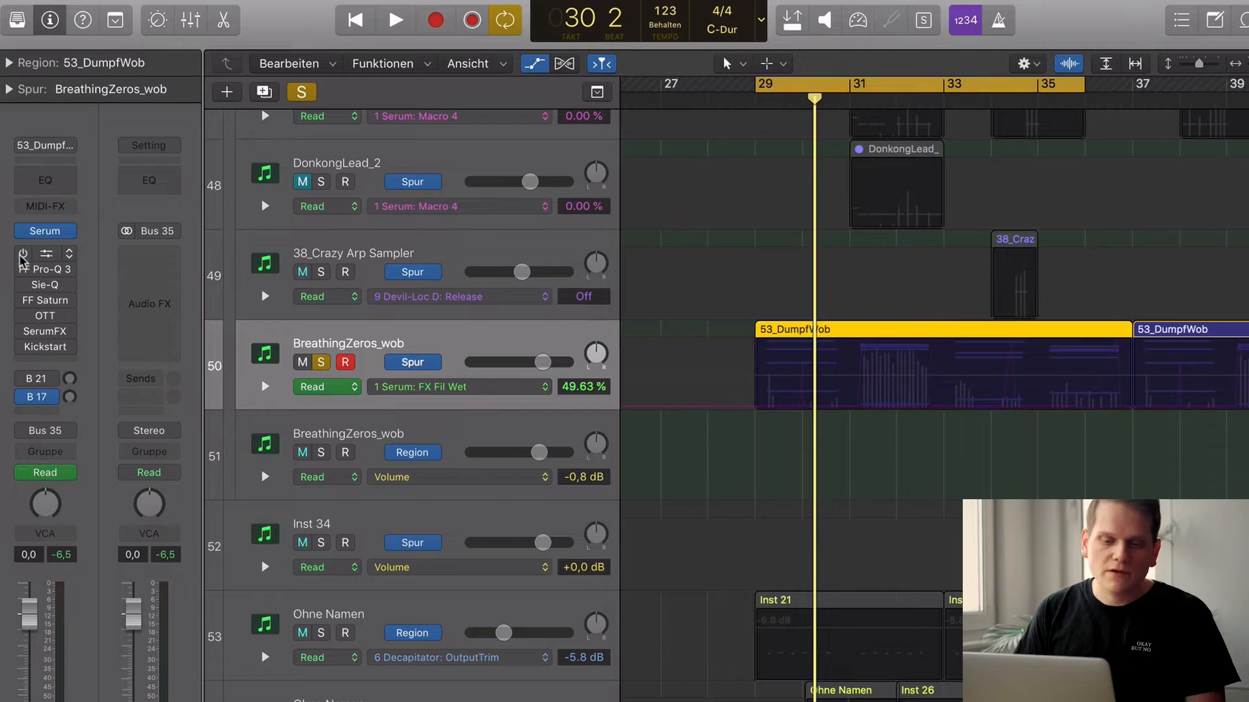
# Enable the first OTT insert on the BreathingZeros_wob track and review its compressor settings
pyautogui.click(45, 315)
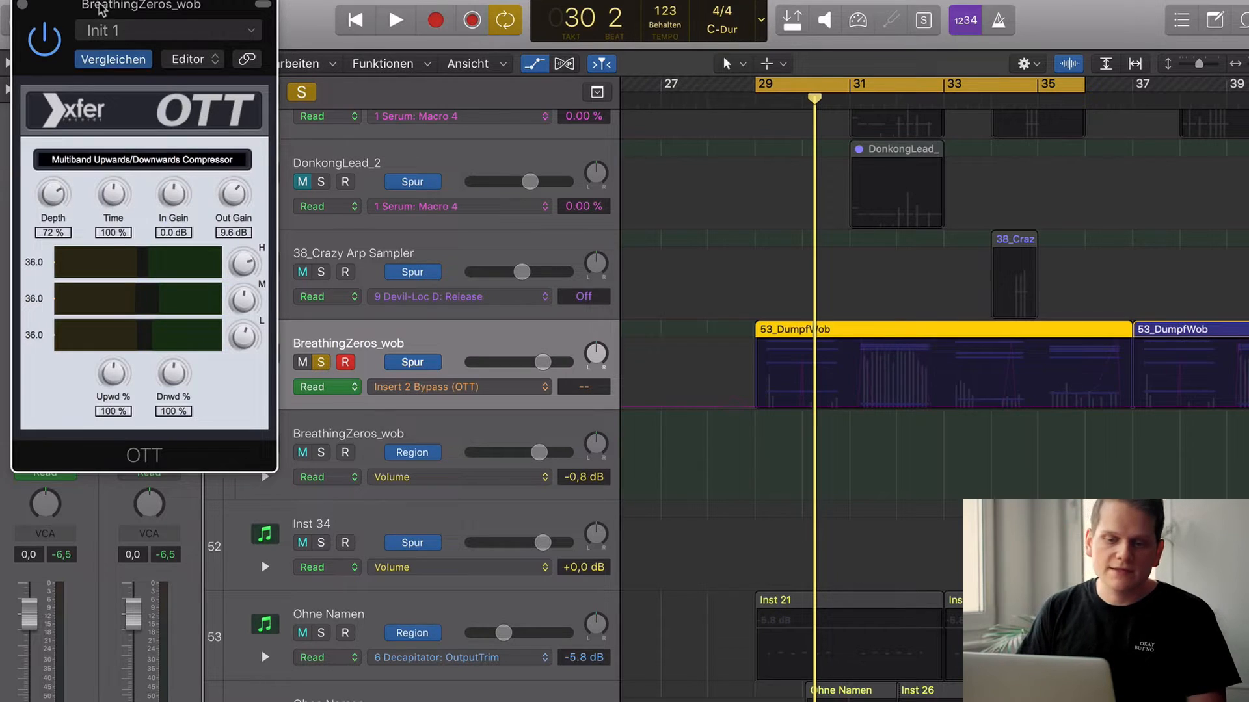
pyautogui.doubleClick(101, 7)
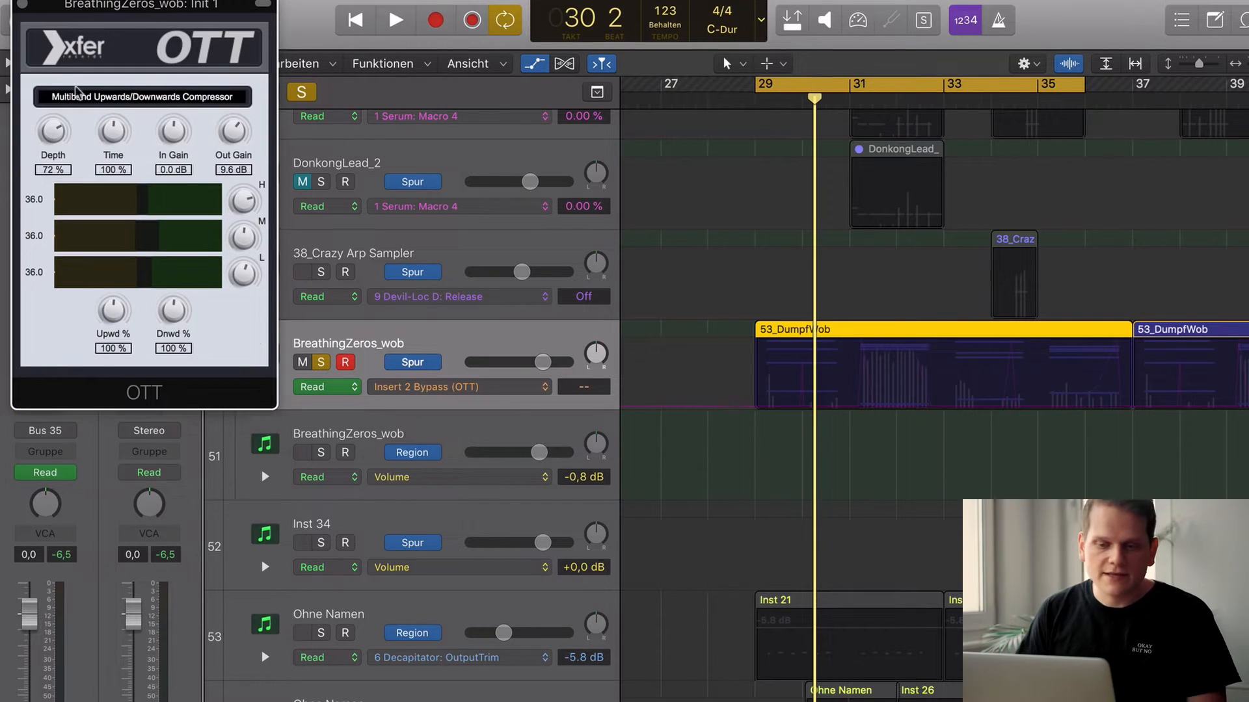
pyautogui.click(245, 206)
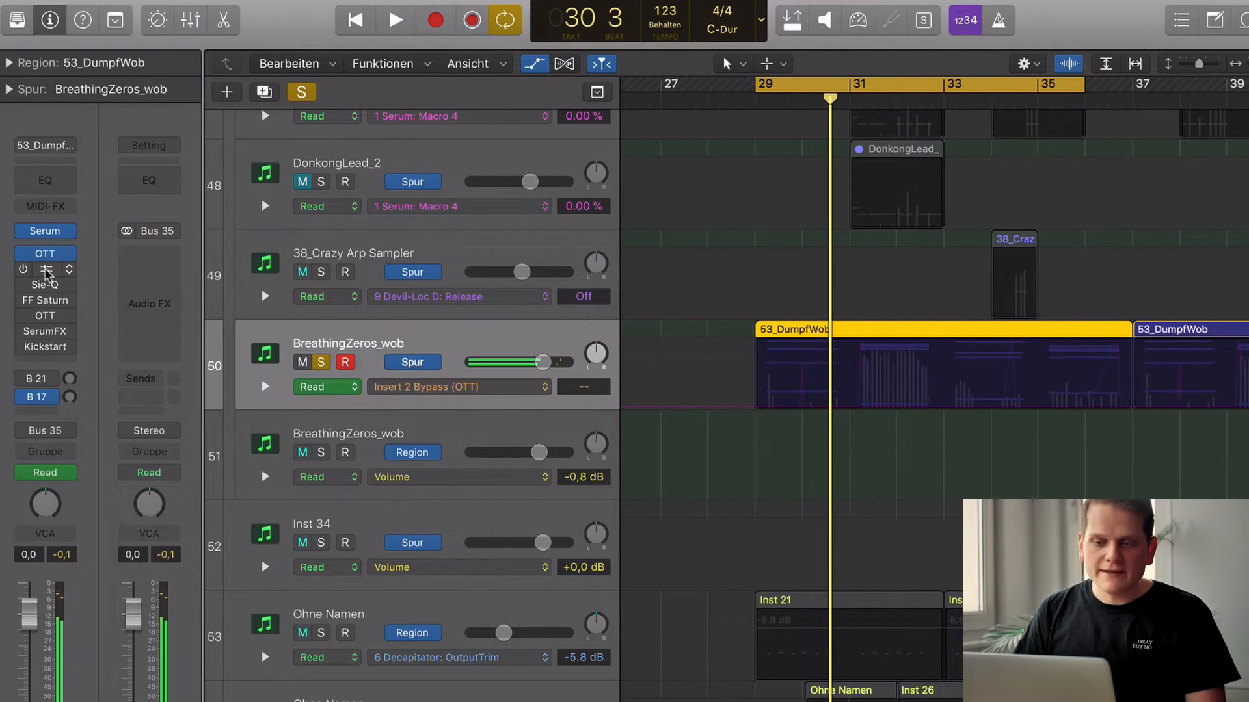
# Enable the FF Pro-Q 3 insert and display its EQ curve
pyautogui.click(46, 271)
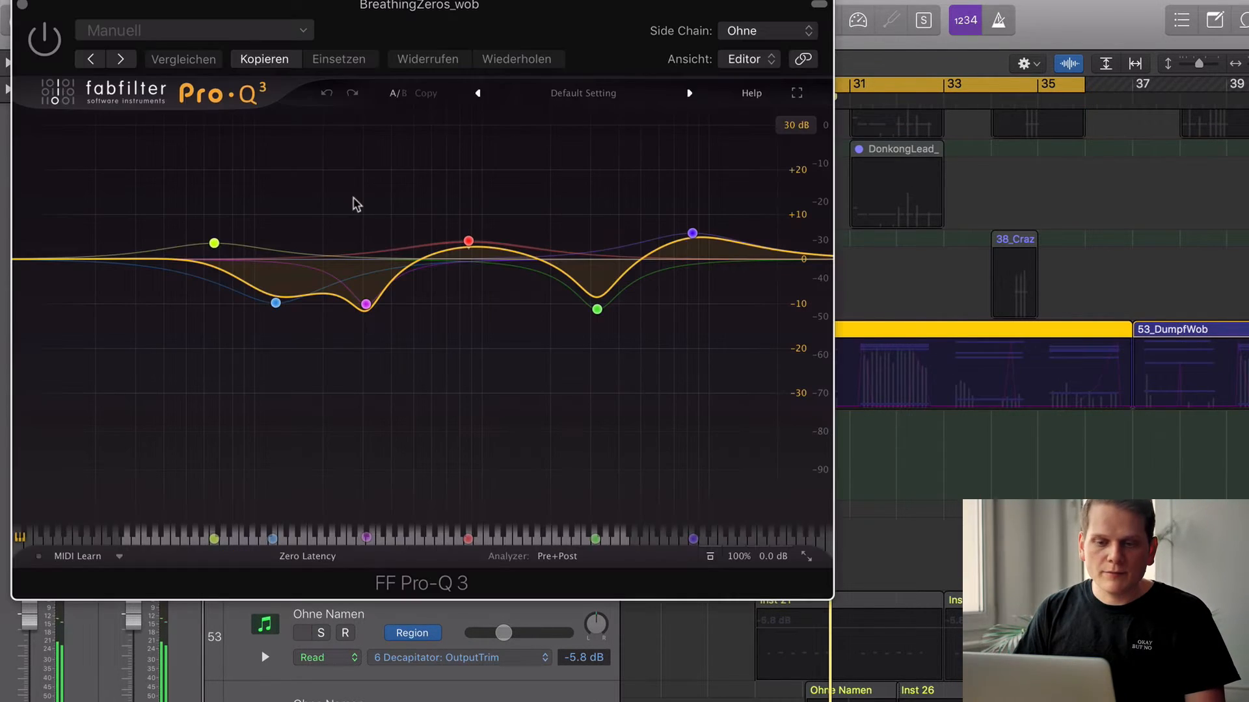
pyautogui.click(40, 42)
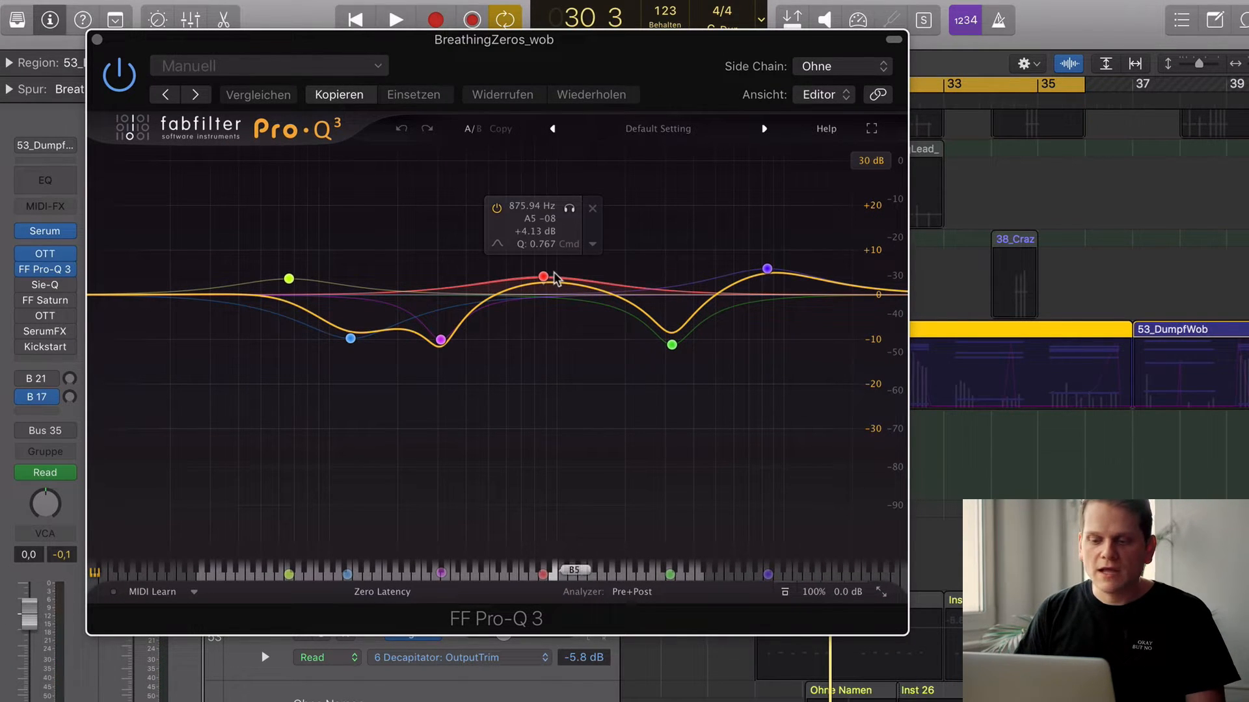
pyautogui.moveTo(312, 282)
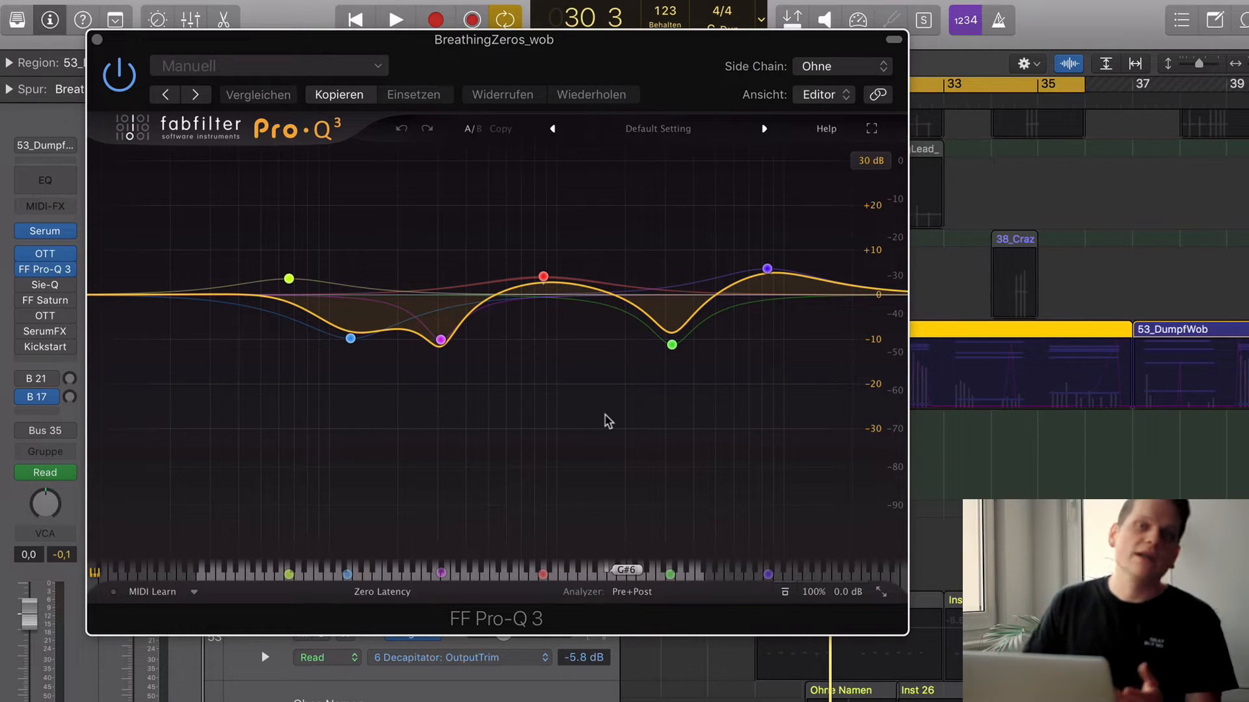
# Examine the individual boost and cut bands of the Pro-Q 3 curve, from the lows to the highs
pyautogui.click(350, 339)
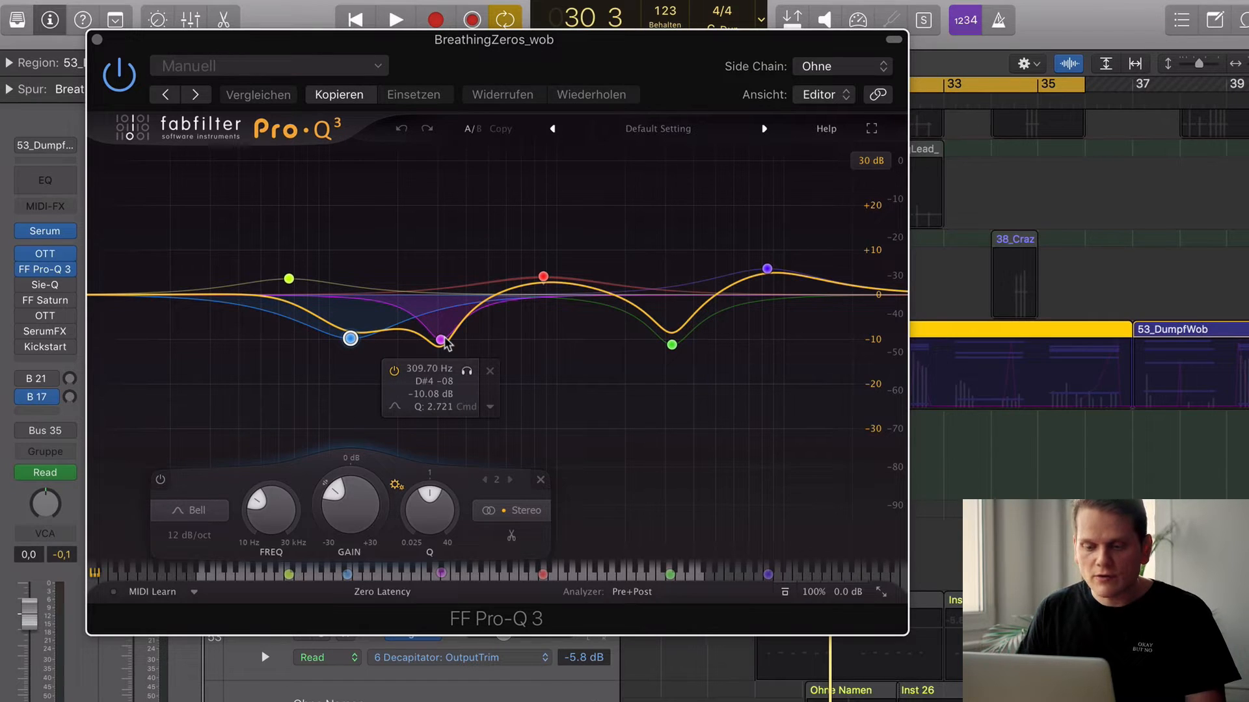
pyautogui.click(288, 279)
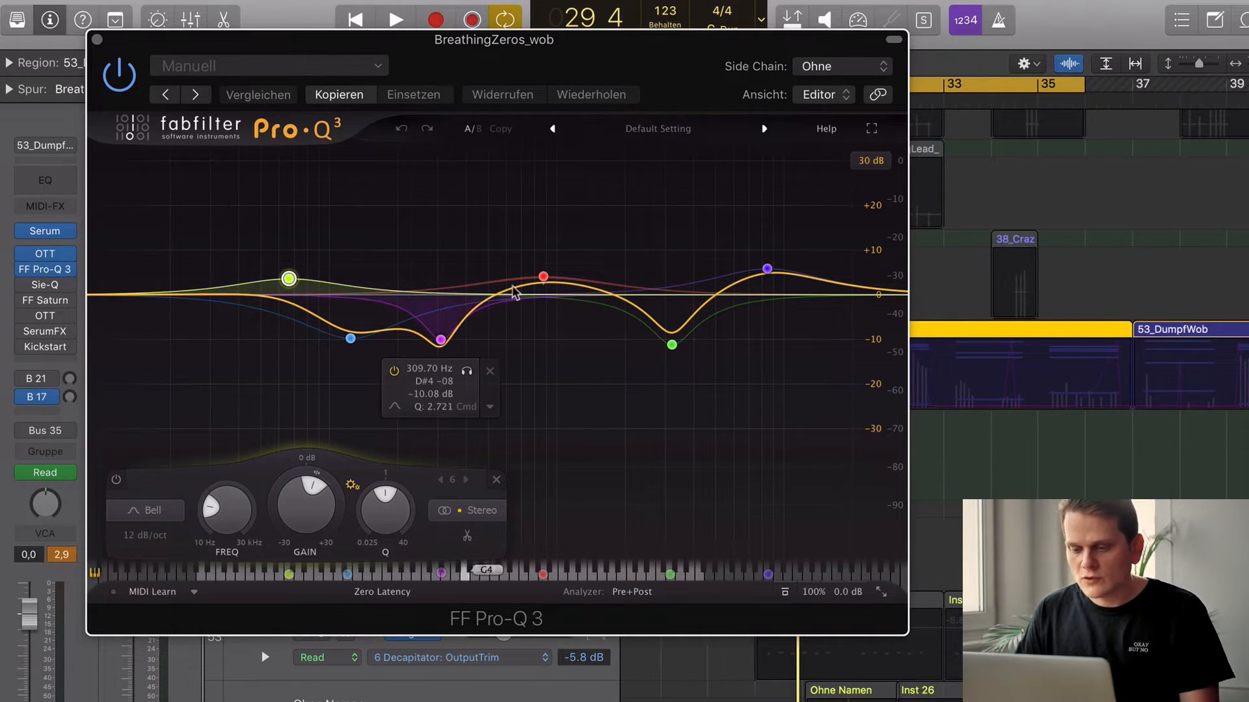
pyautogui.click(543, 276)
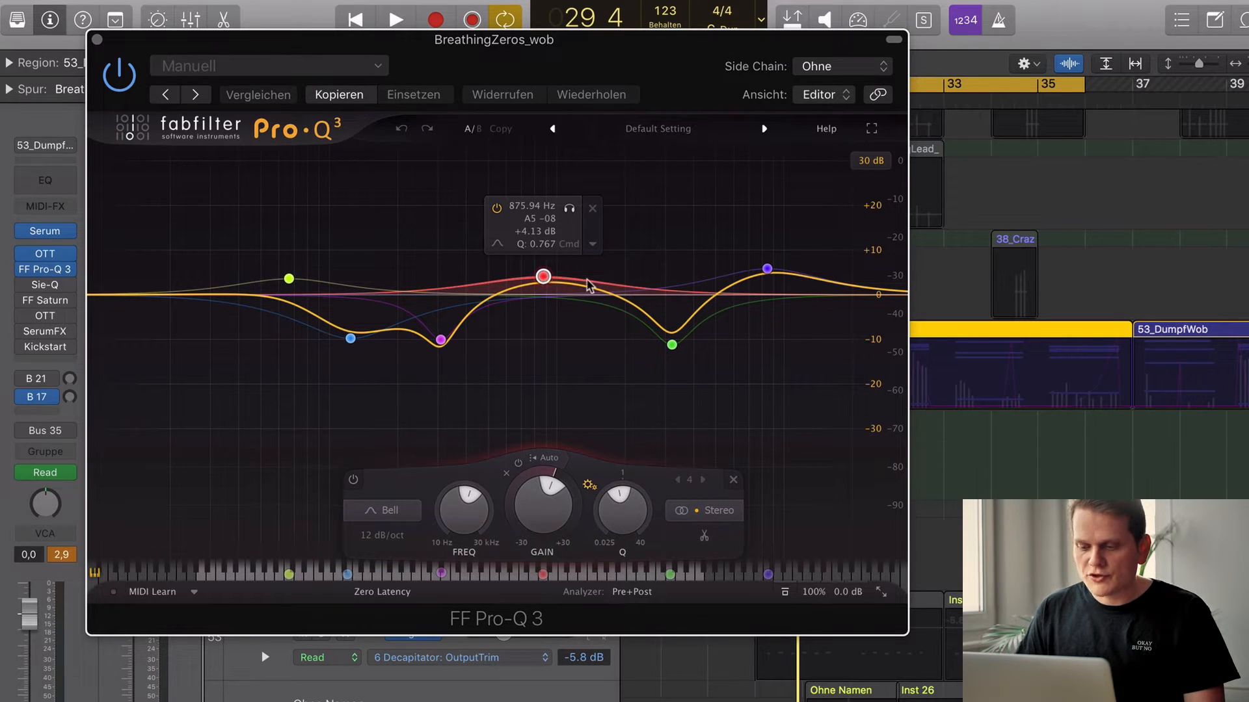
pyautogui.click(672, 345)
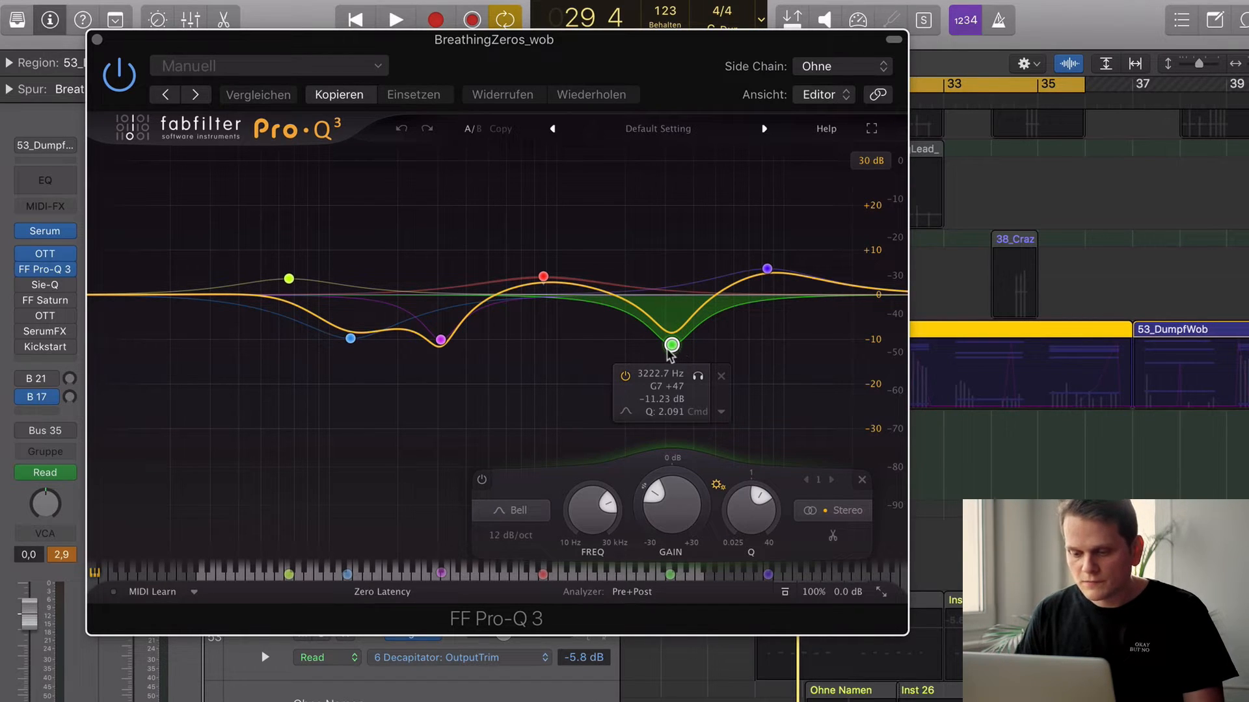
pyautogui.click(767, 269)
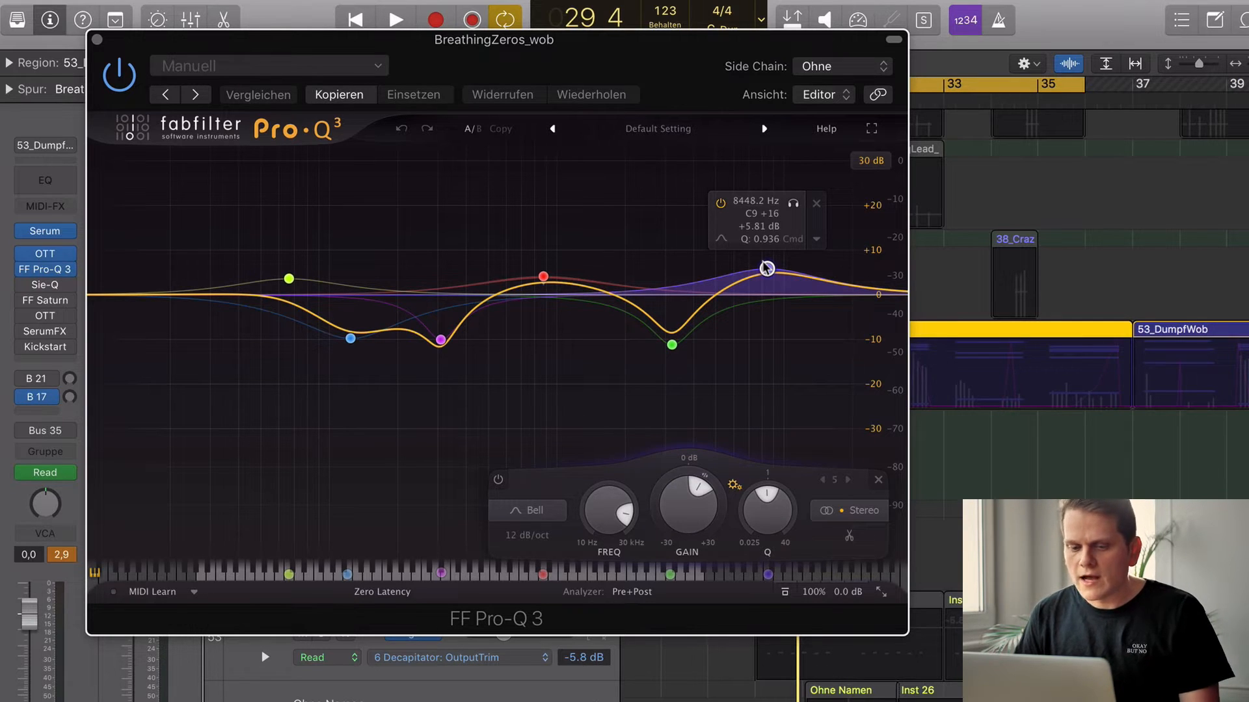
pyautogui.click(97, 40)
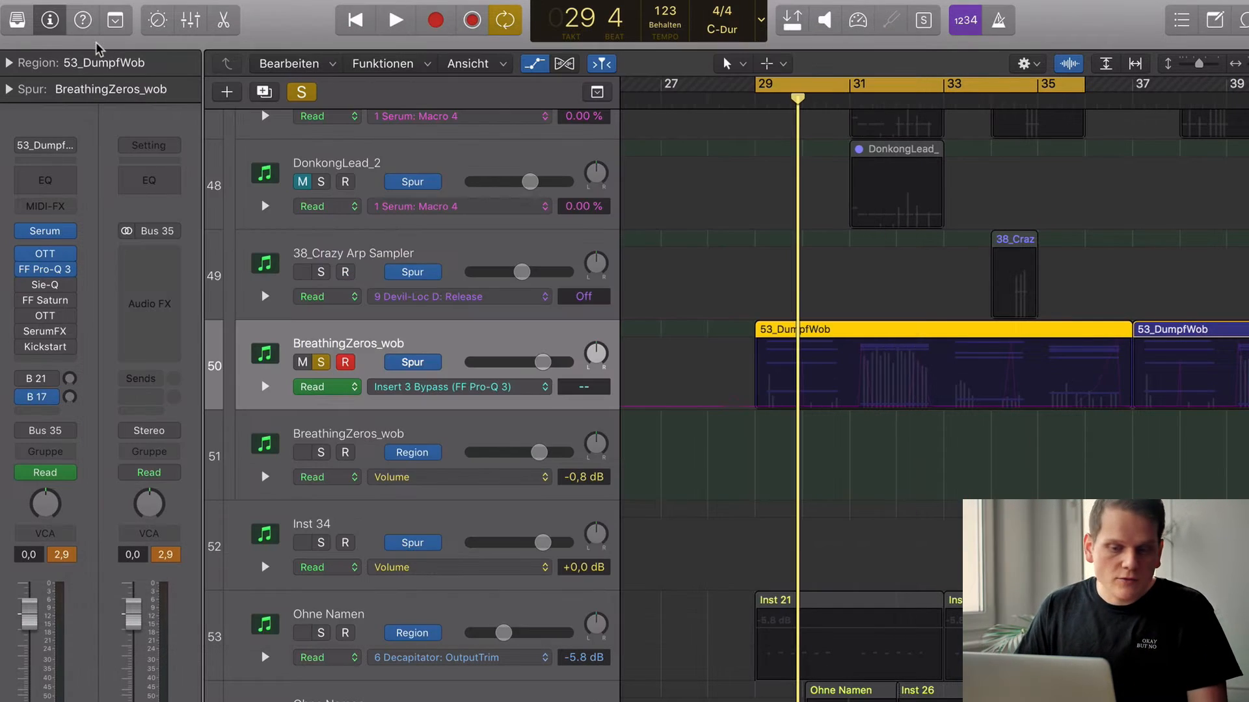
# Enable the Sie-Q and FF Saturn inserts and review their settings, including Saturn's Gentle Saturator preset
pyautogui.click(45, 285)
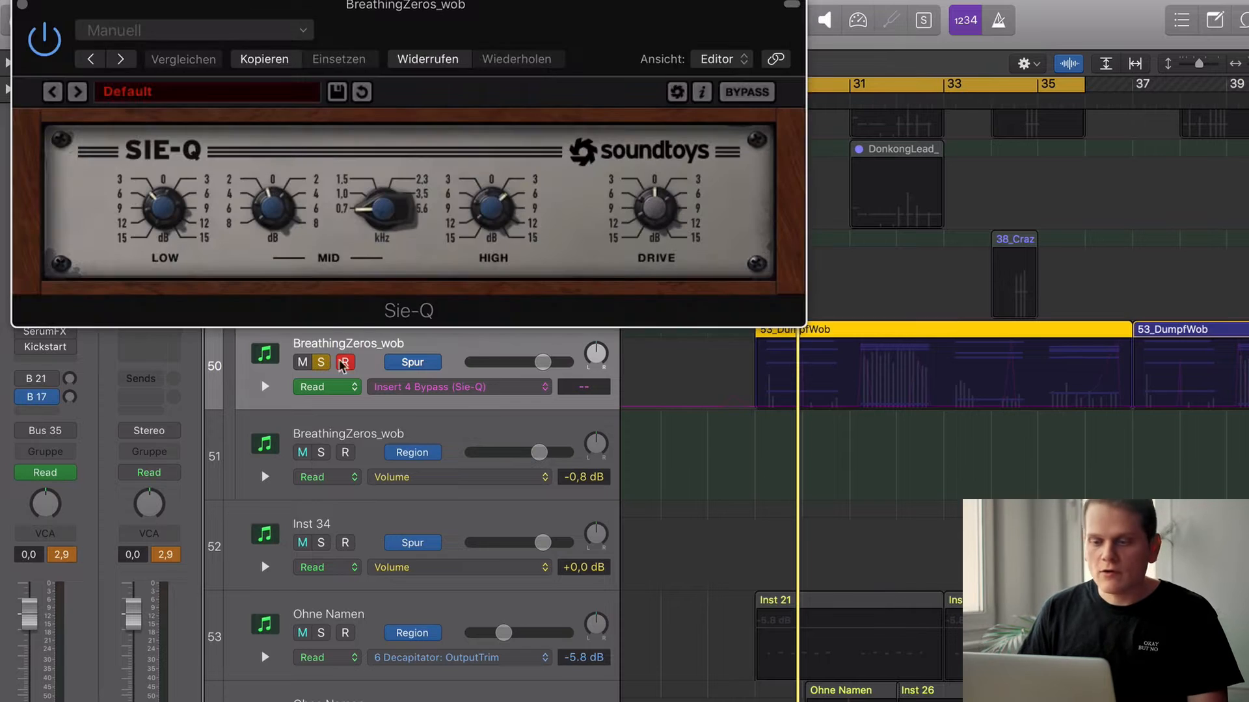
pyautogui.click(502, 214)
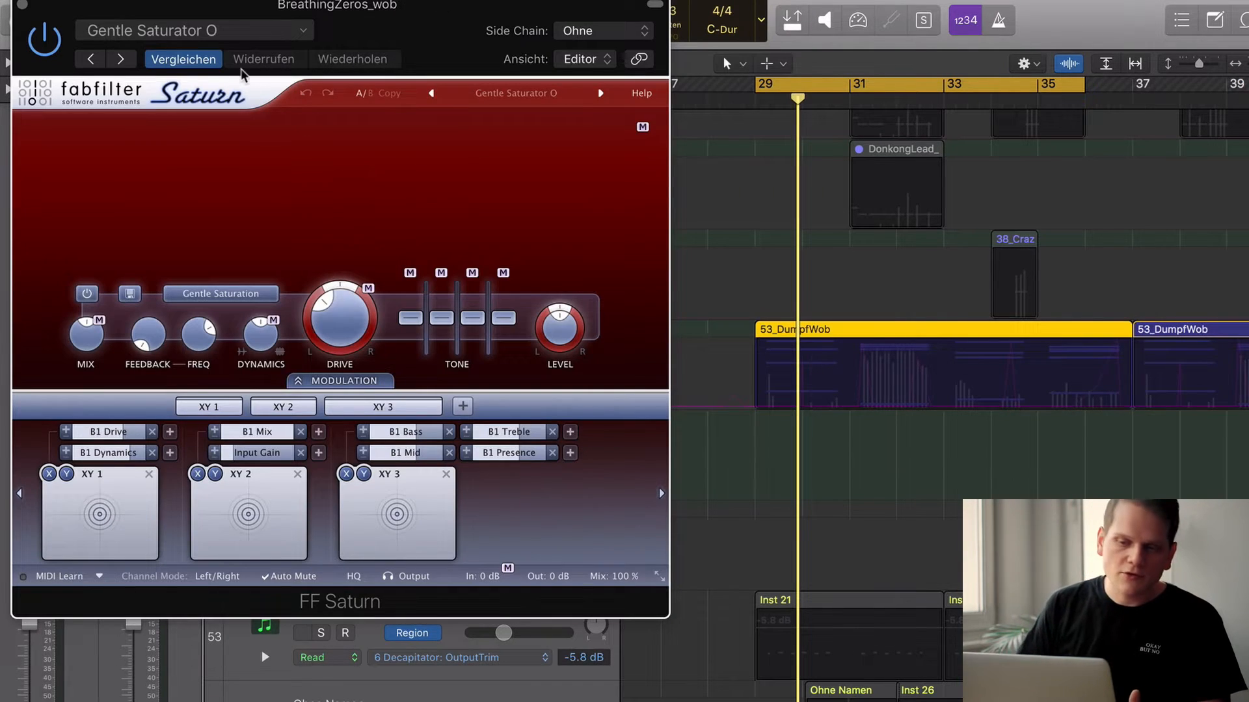
pyautogui.doubleClick(250, 7)
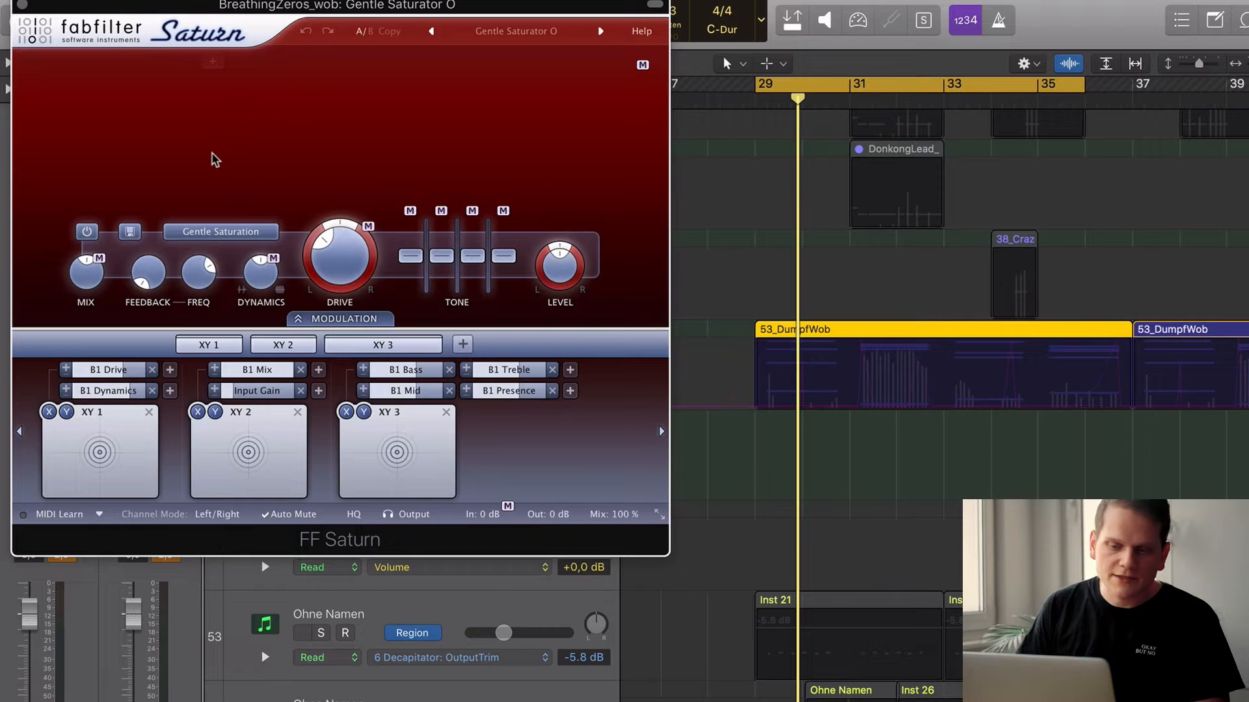
pyautogui.click(492, 32)
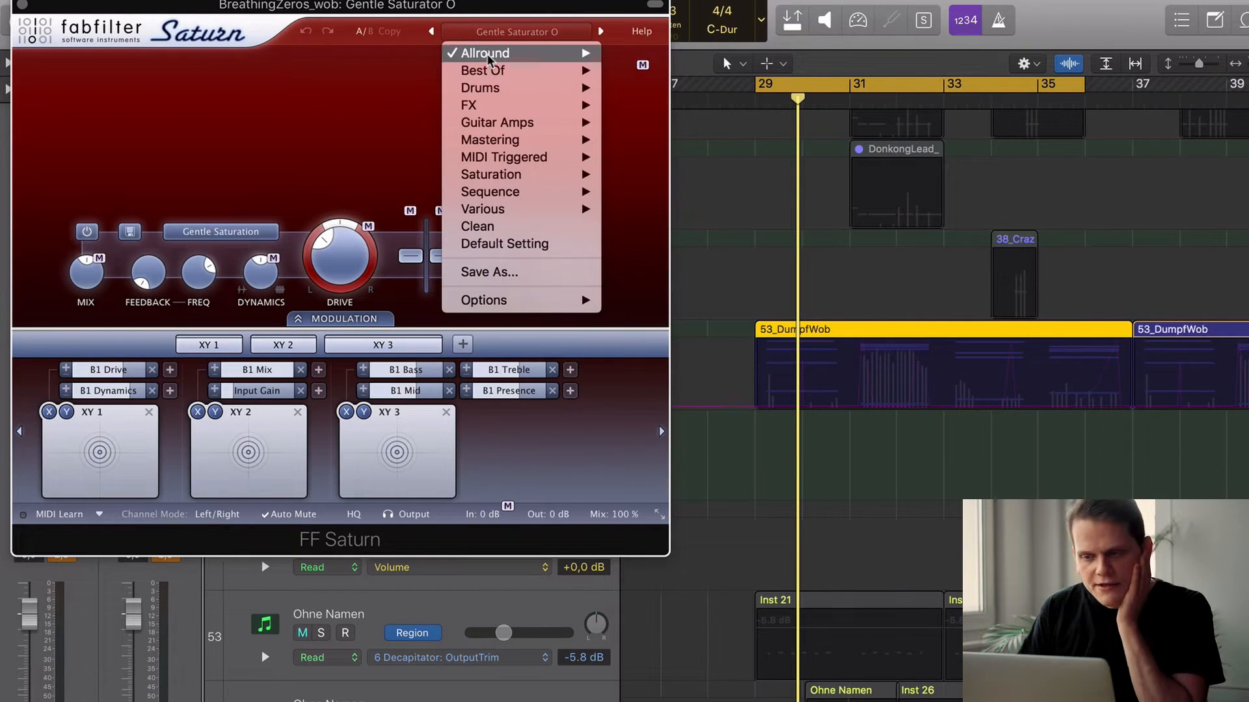
pyautogui.click(384, 100)
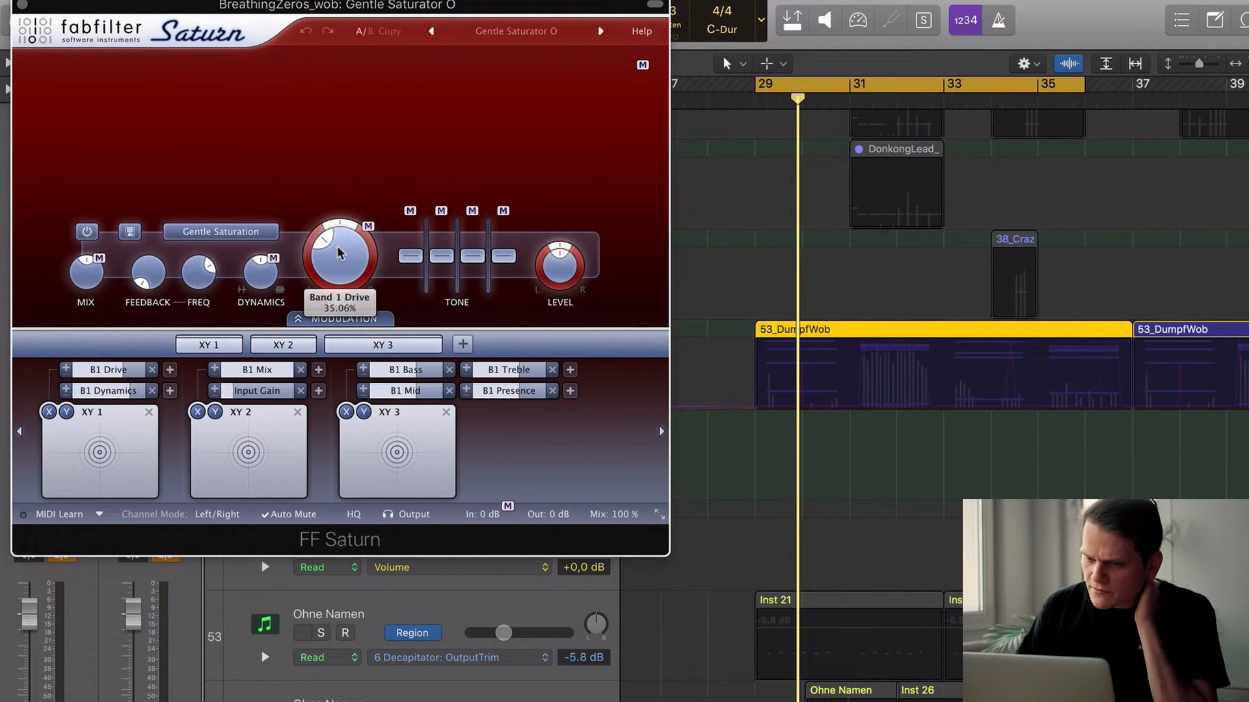
# Set Saturn's Band 1 Drive to 36.46% and play the track with the saturation active
pyautogui.moveTo(333, 268)
pyautogui.mouseDown()
pyautogui.moveTo(337, 256)
pyautogui.moveTo(332, 268)
pyautogui.mouseUp()
pyautogui.press('space')
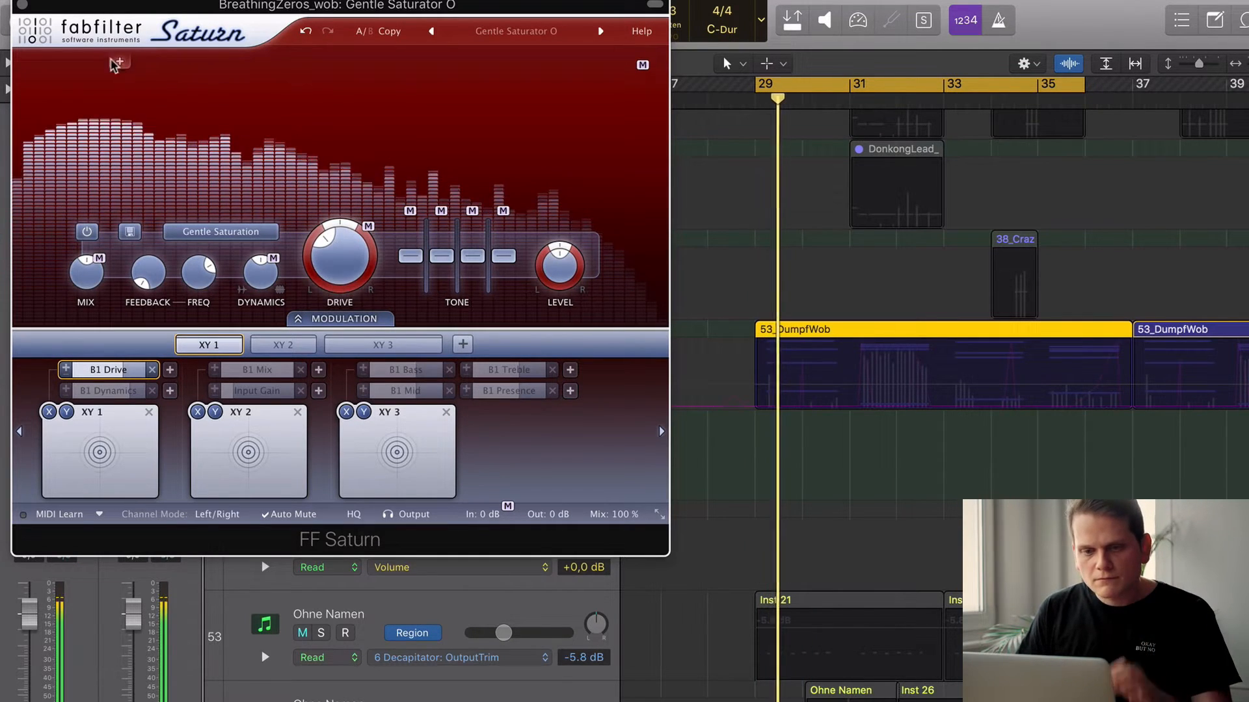
pyautogui.click(21, 7)
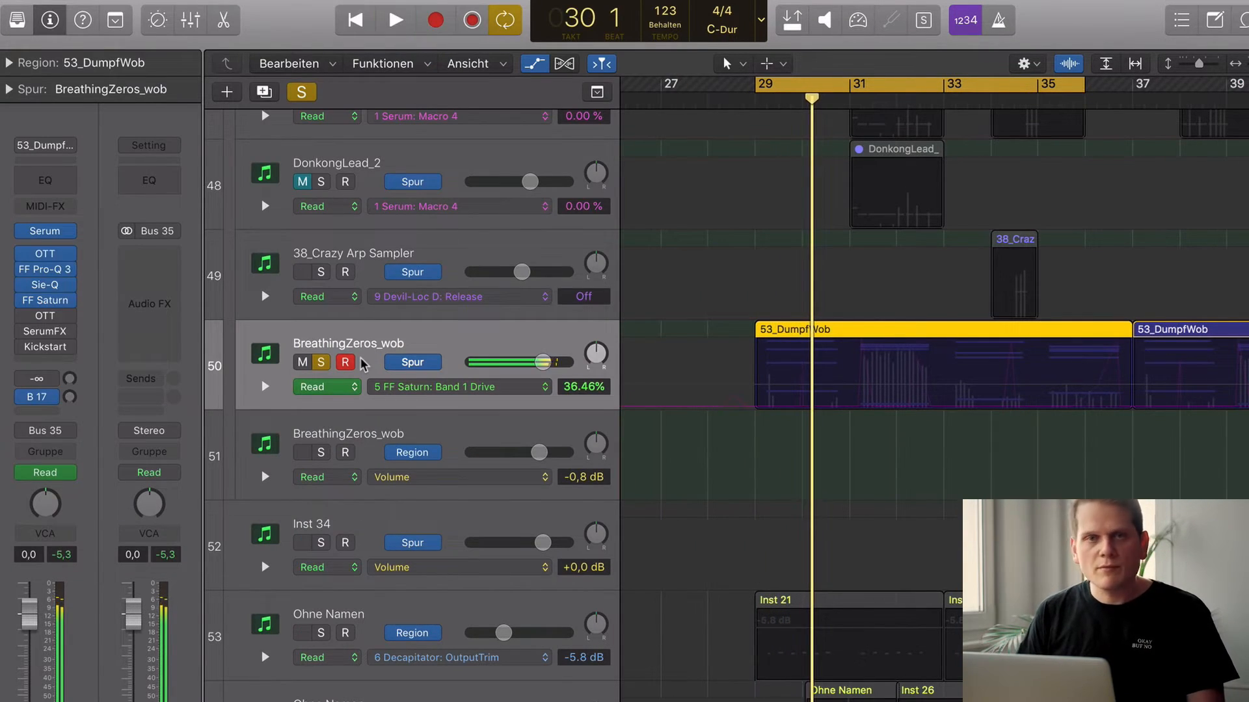
# Enable the second OTT insert and review its settings, and enable the SerumFX insert to display its Hall reverb
pyautogui.click(43, 318)
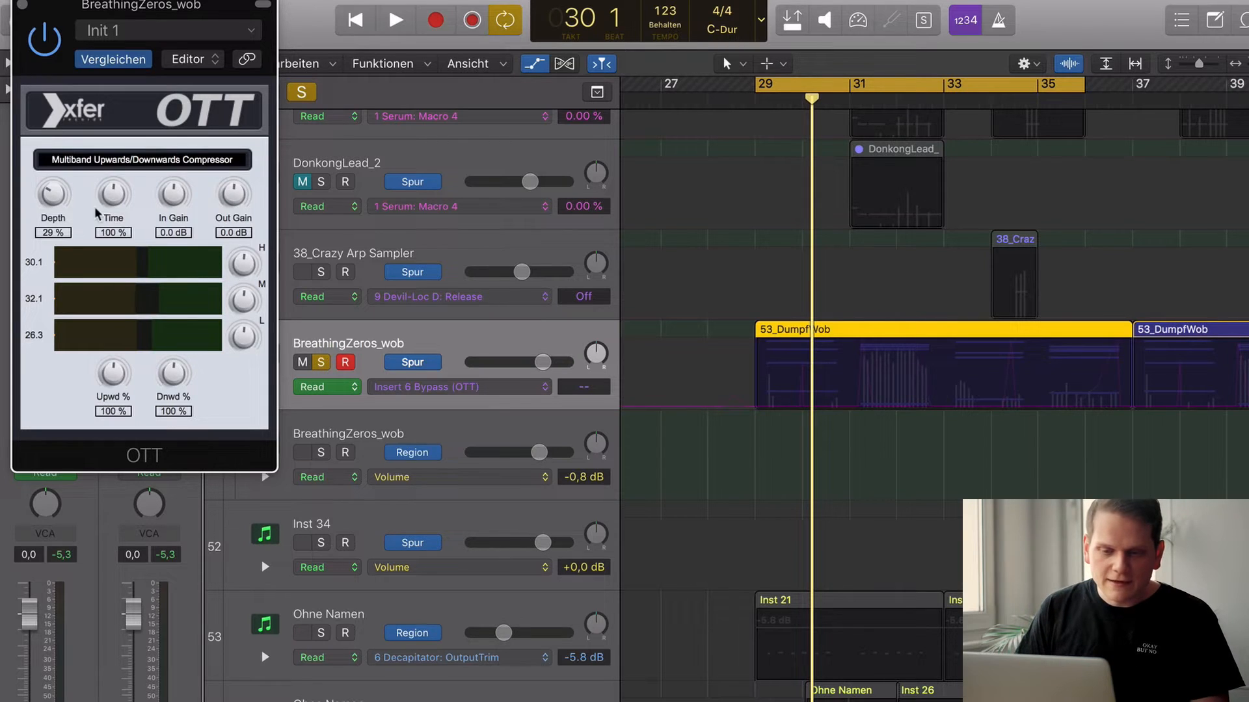
pyautogui.doubleClick(87, 3)
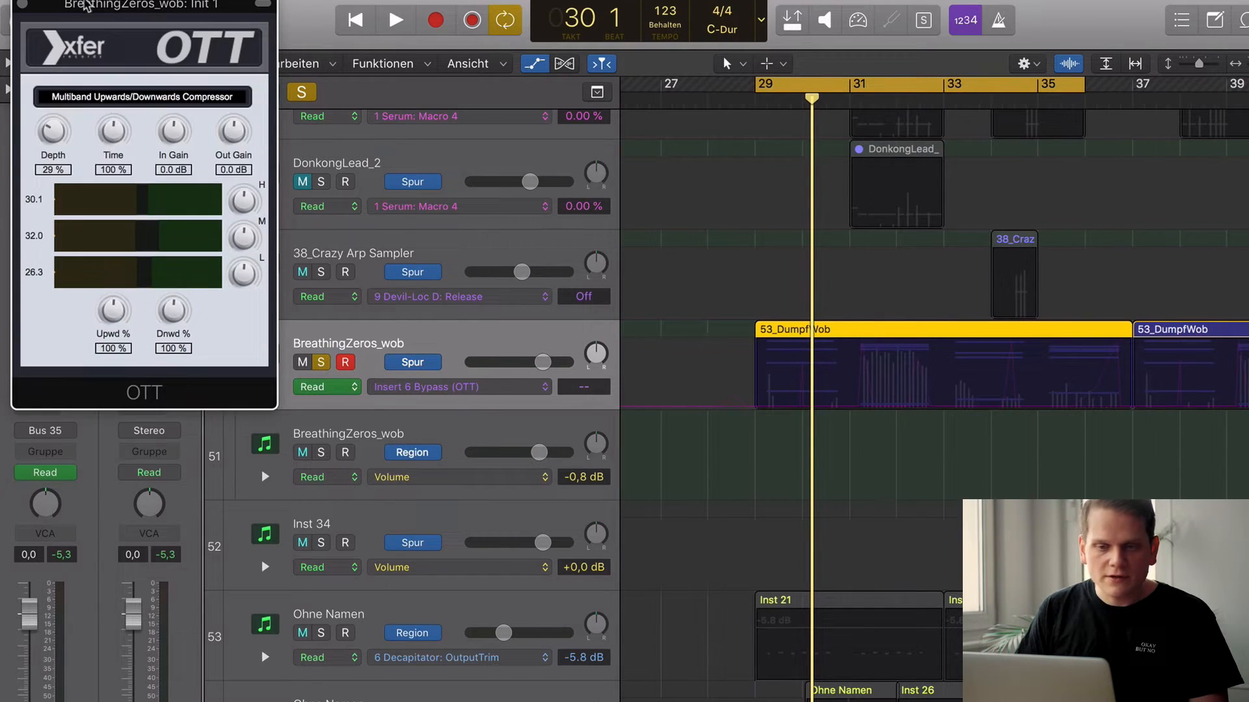
pyautogui.click(24, 5)
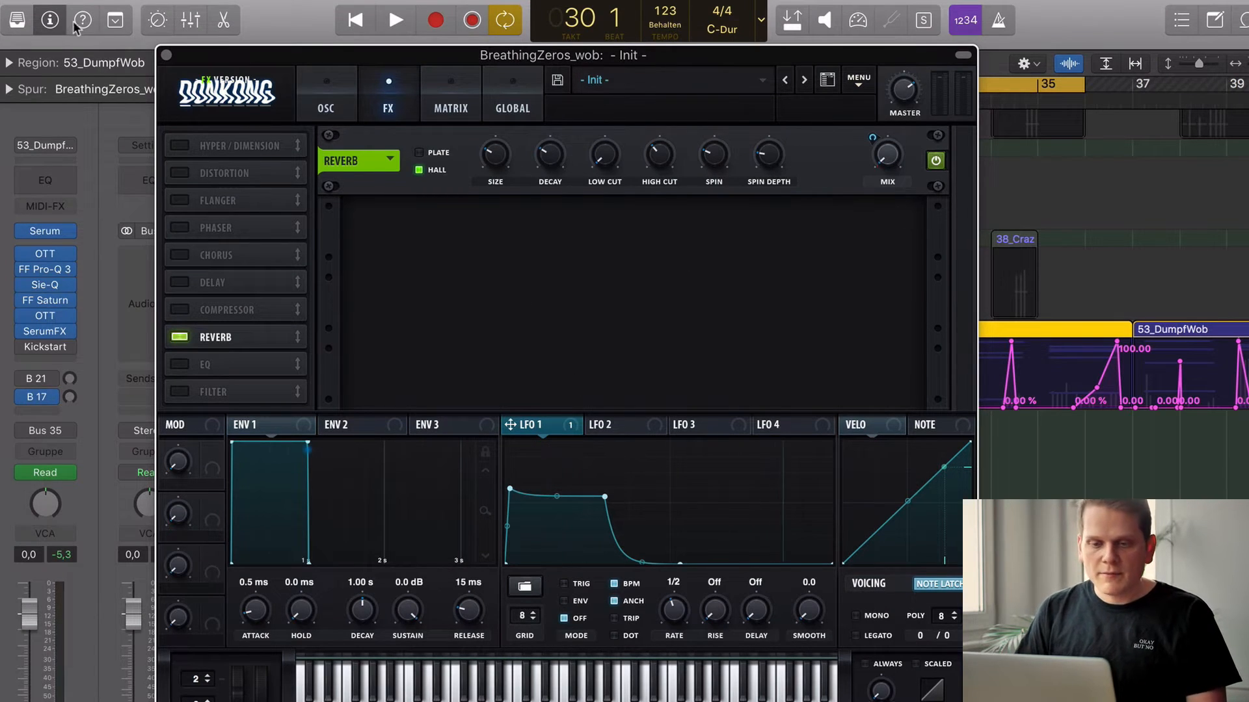
# Close the SerumFX window, examine the Verb Wet automation on the BreathingZeros_wob track, and play it from bar 31
pyautogui.click(166, 57)
pyautogui.hscroll(2, 839, 390)
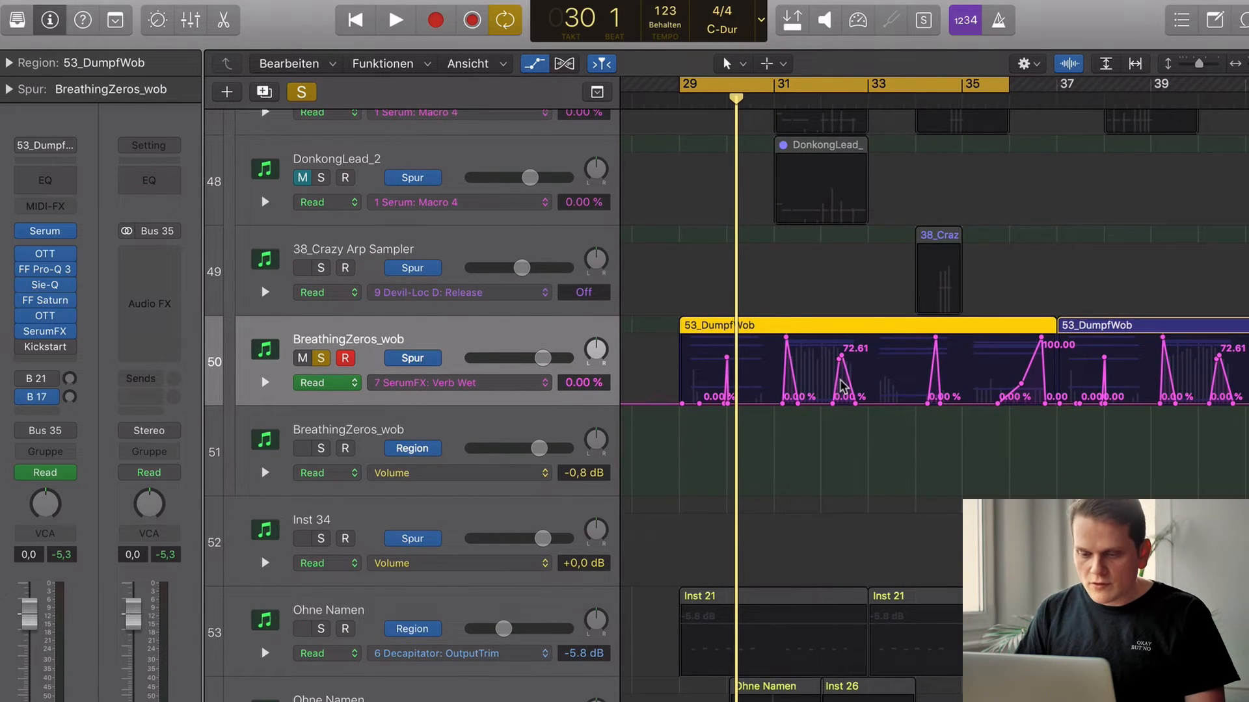
pyautogui.scroll(5, 841, 386)
pyautogui.scroll(-4, 842, 386)
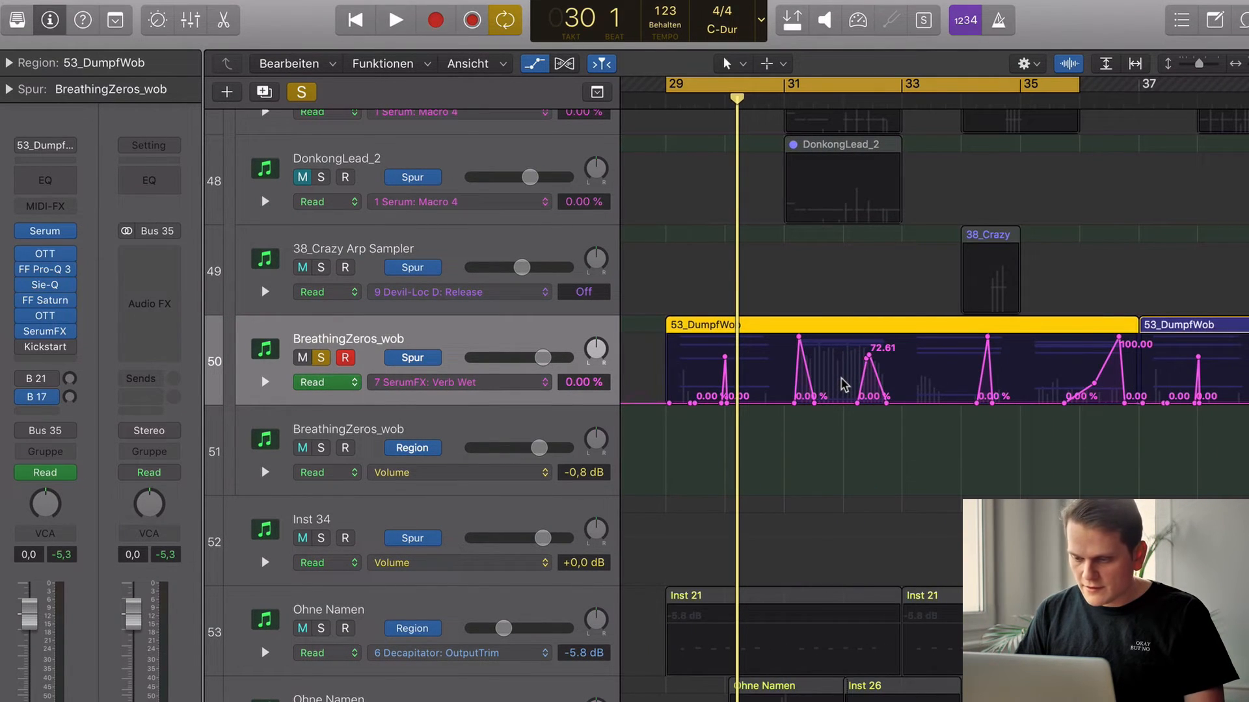
pyautogui.scroll(5, 841, 386)
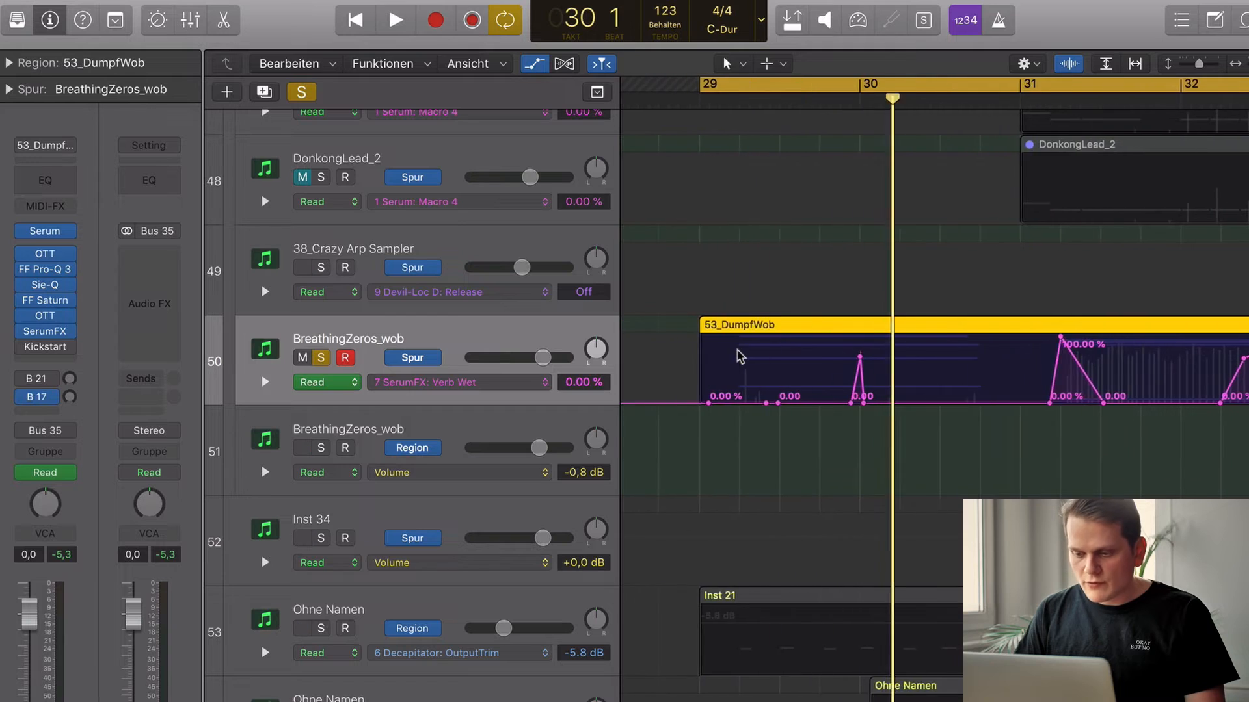
pyautogui.hscroll(-2, 738, 356)
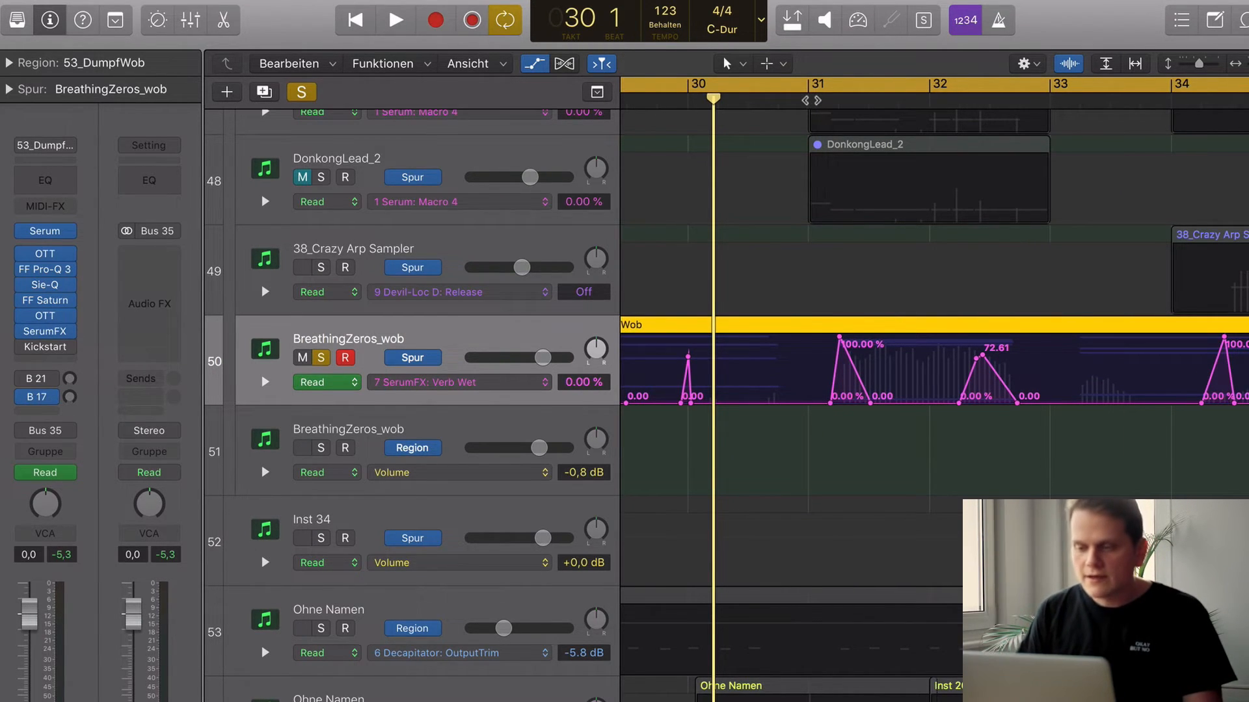
pyautogui.click(811, 102)
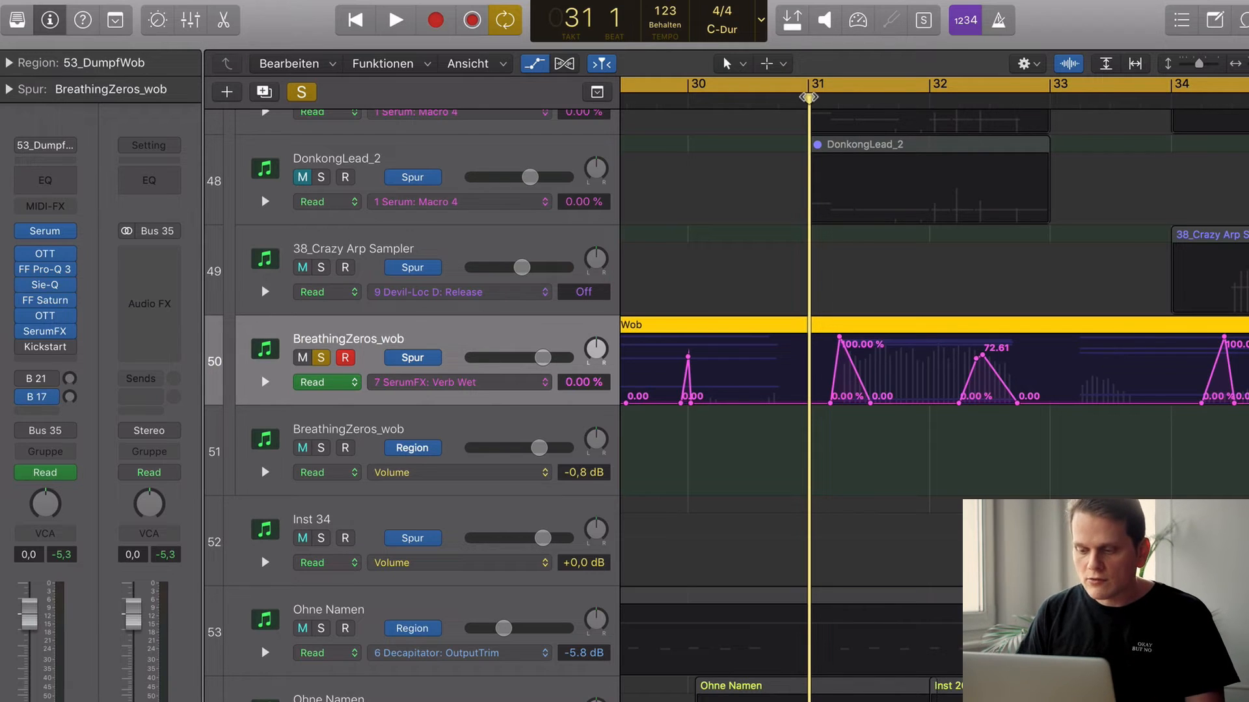
pyautogui.press('space')
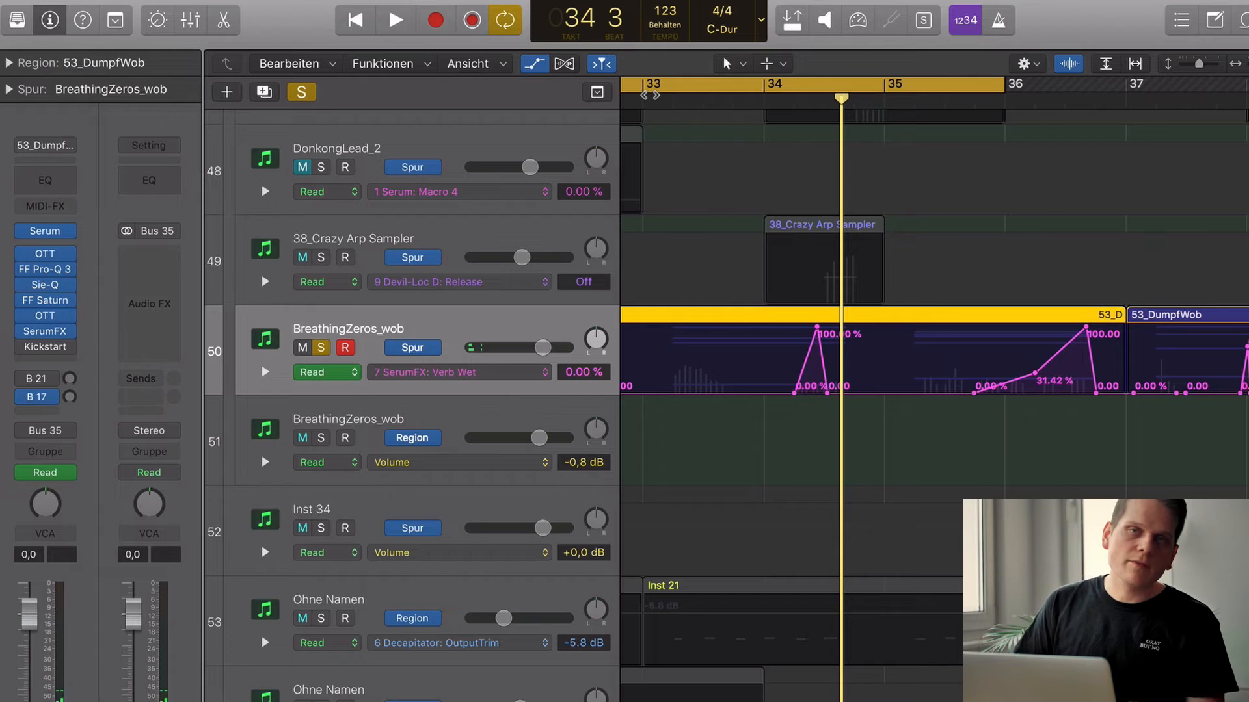
# Review the Verb Wet automation across the whole 53_DumpfWob region and recheck the Hall reverb settings in SerumFX
pyautogui.press('super+Left')
pyautogui.press('super+Left')
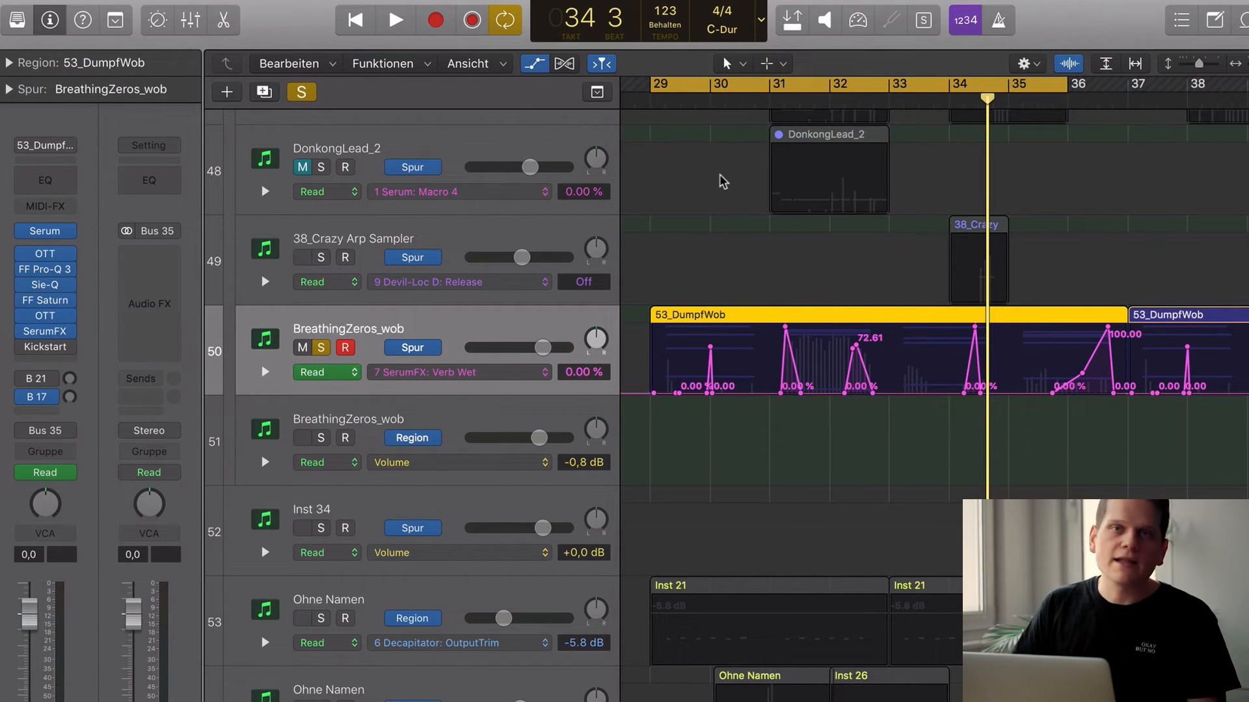
pyautogui.hscroll(3, 817, 204)
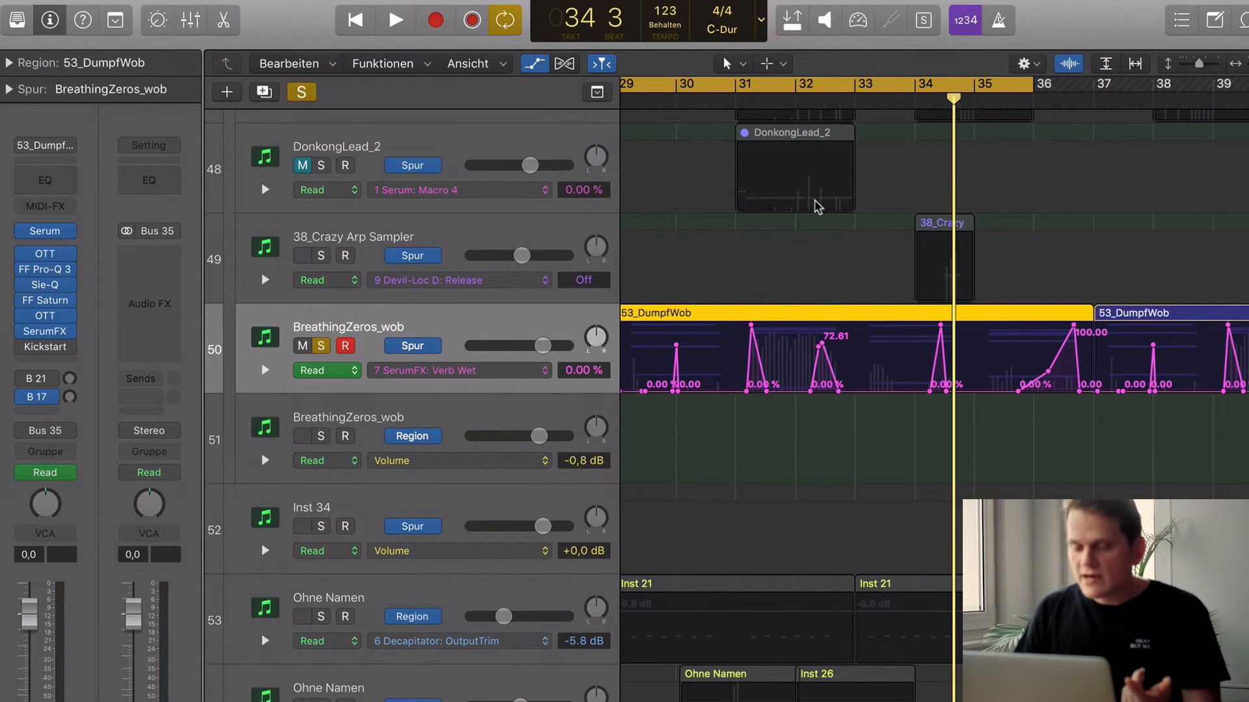
pyautogui.hscroll(-3, 817, 207)
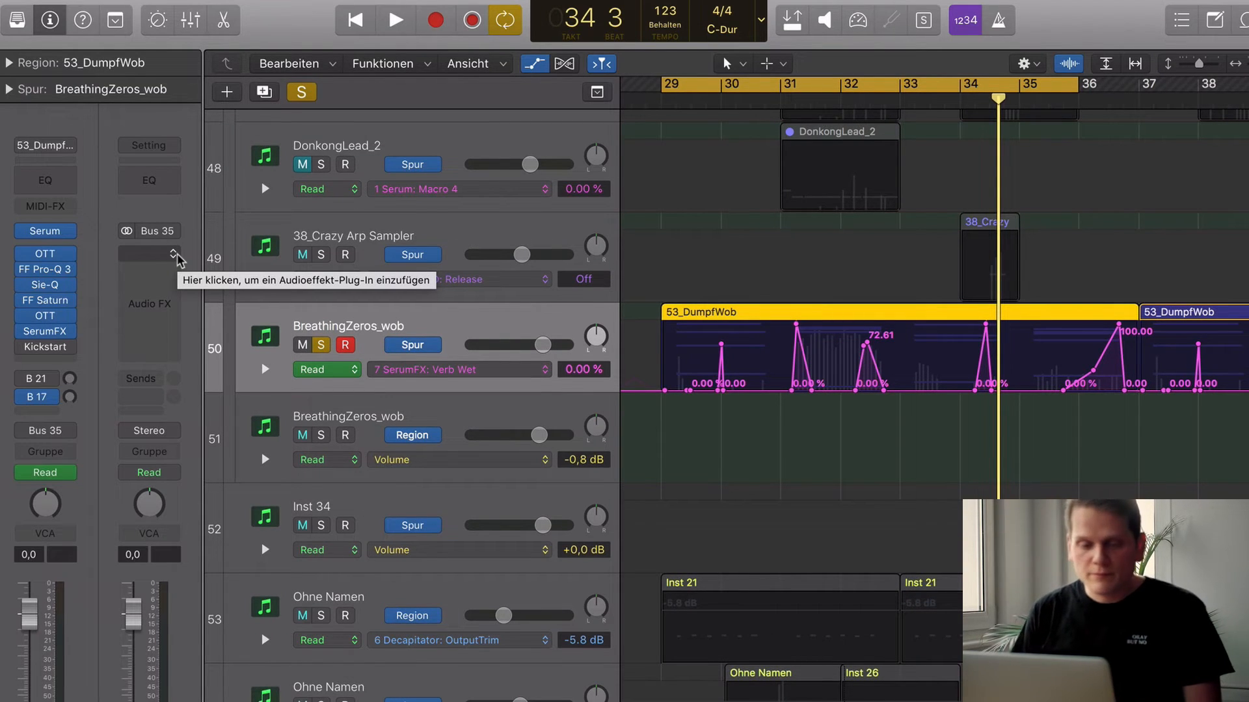
pyautogui.click(44, 331)
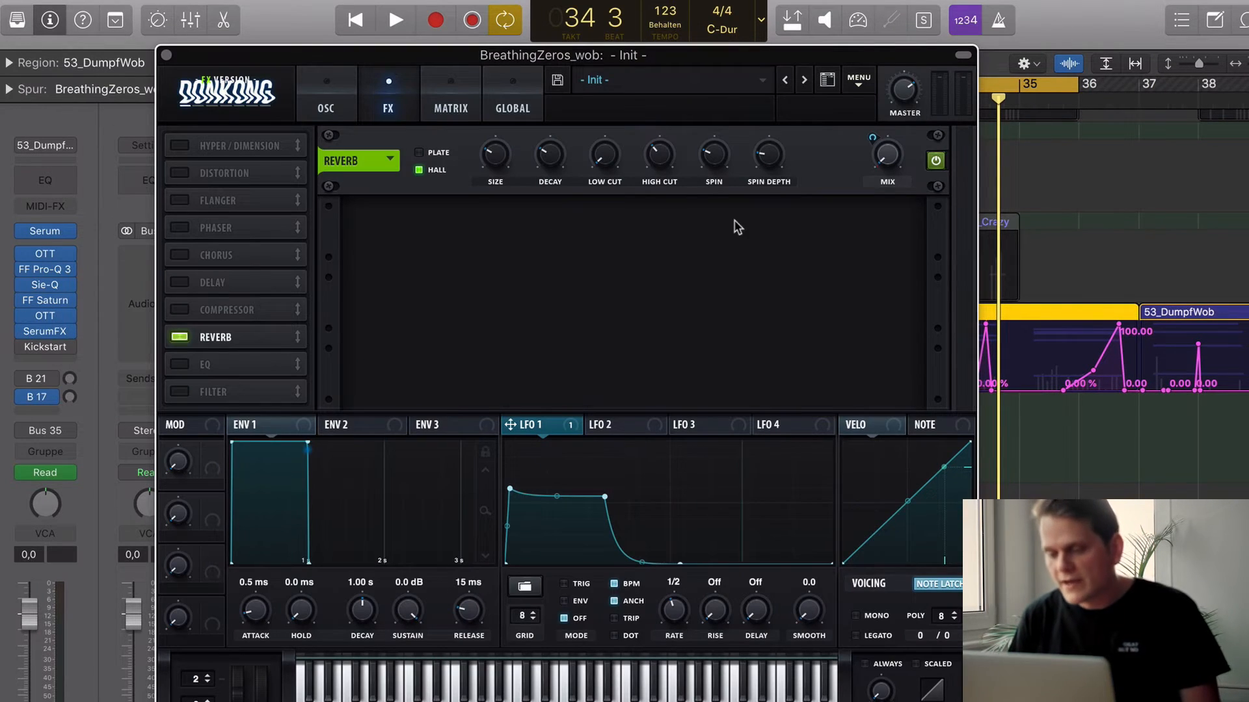
pyautogui.click(167, 55)
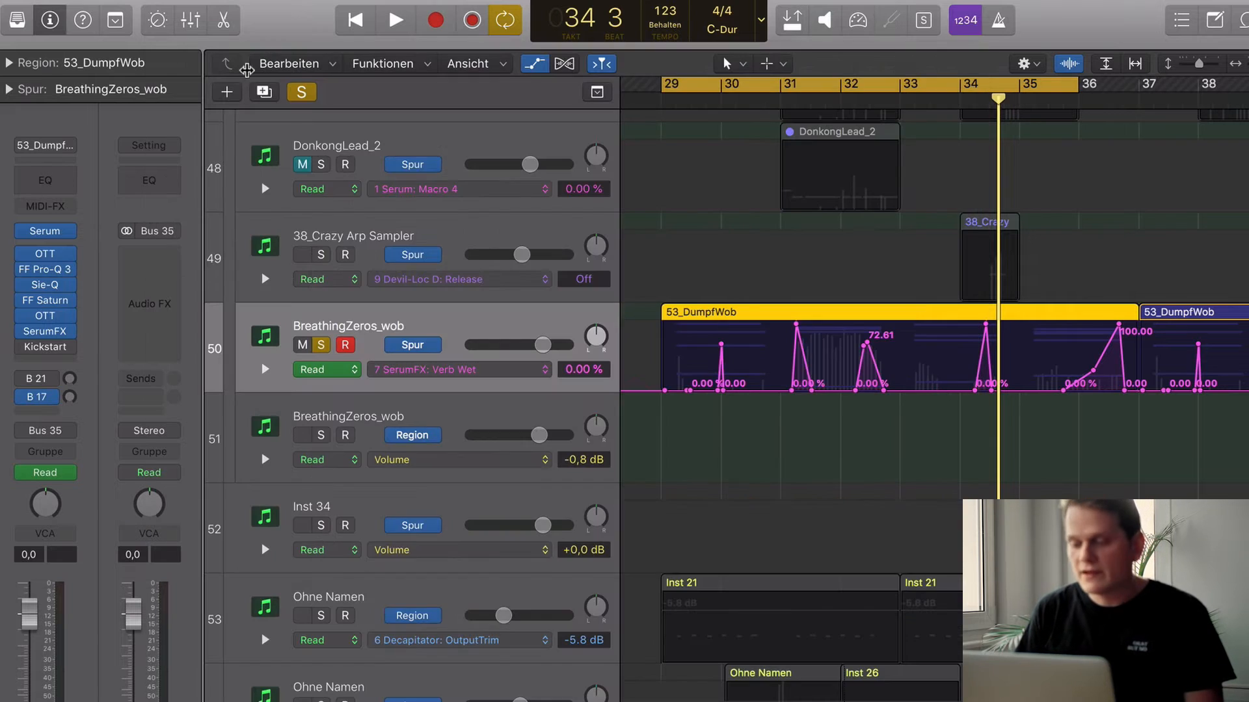
# Play the 53_DumpfWob region to audition the sound with the automated reverb active
pyautogui.hscroll(1, 968, 256)
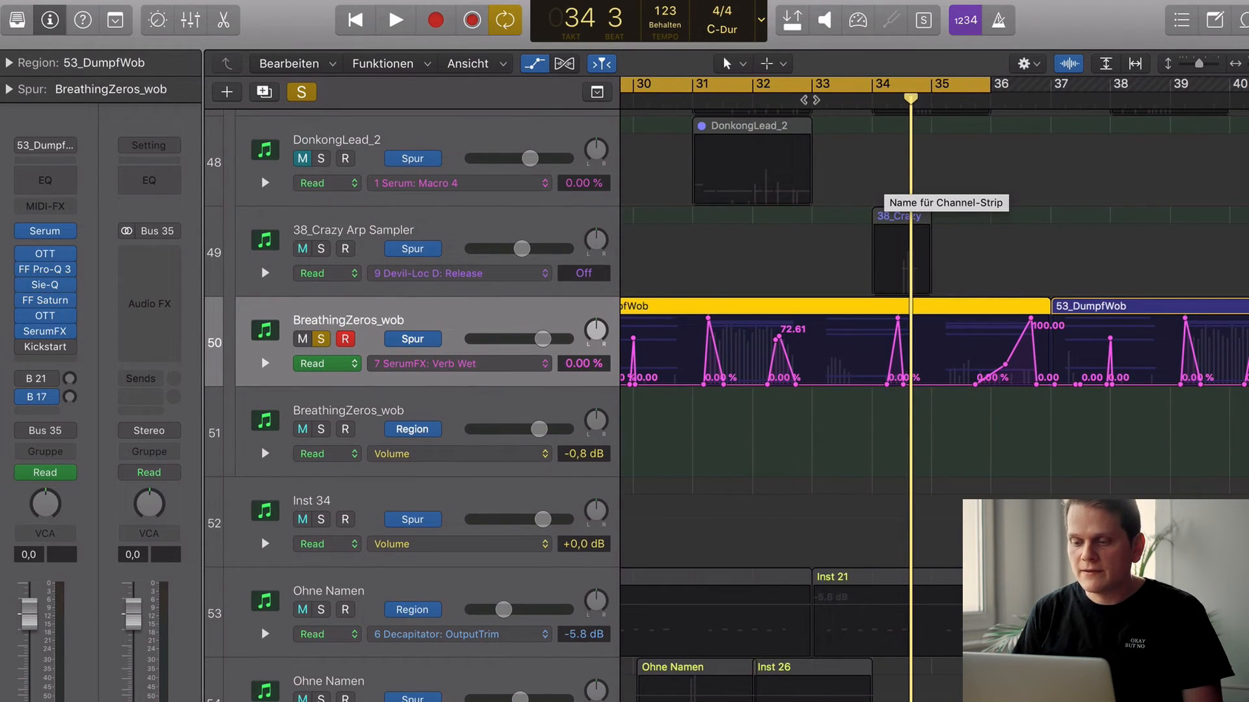
pyautogui.hscroll(-3, 955, 205)
pyautogui.press('space')
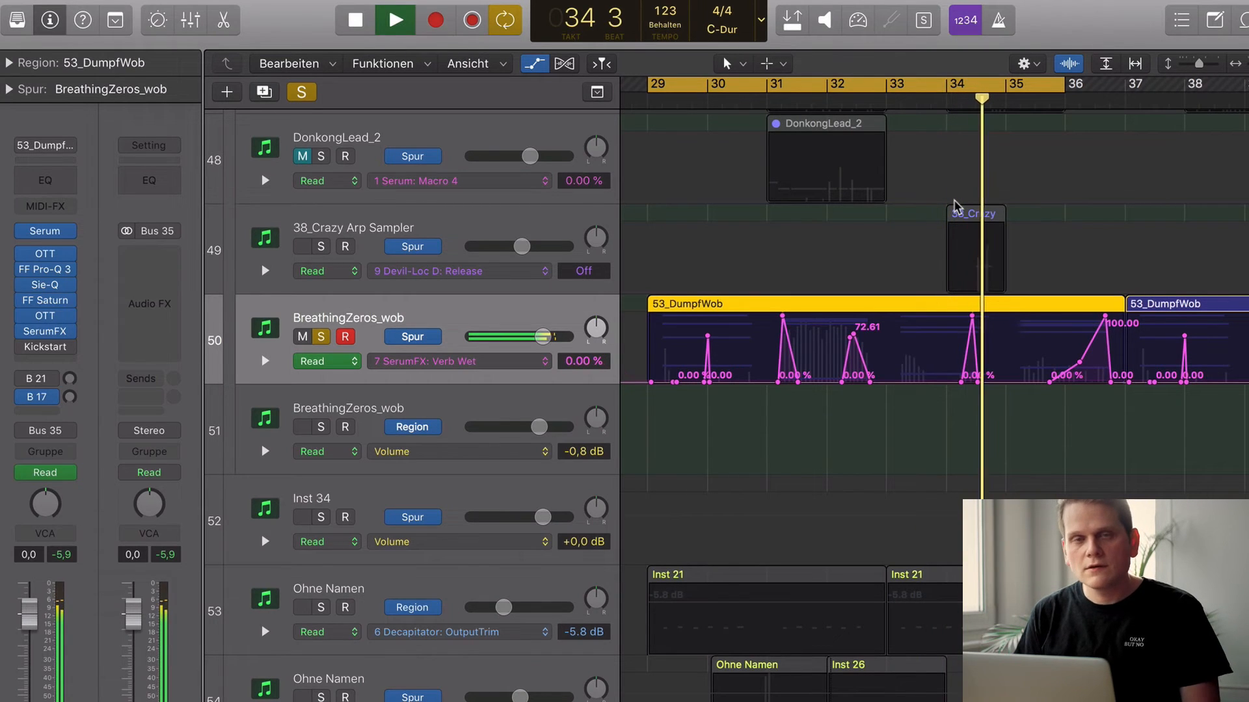
pyautogui.press('space')
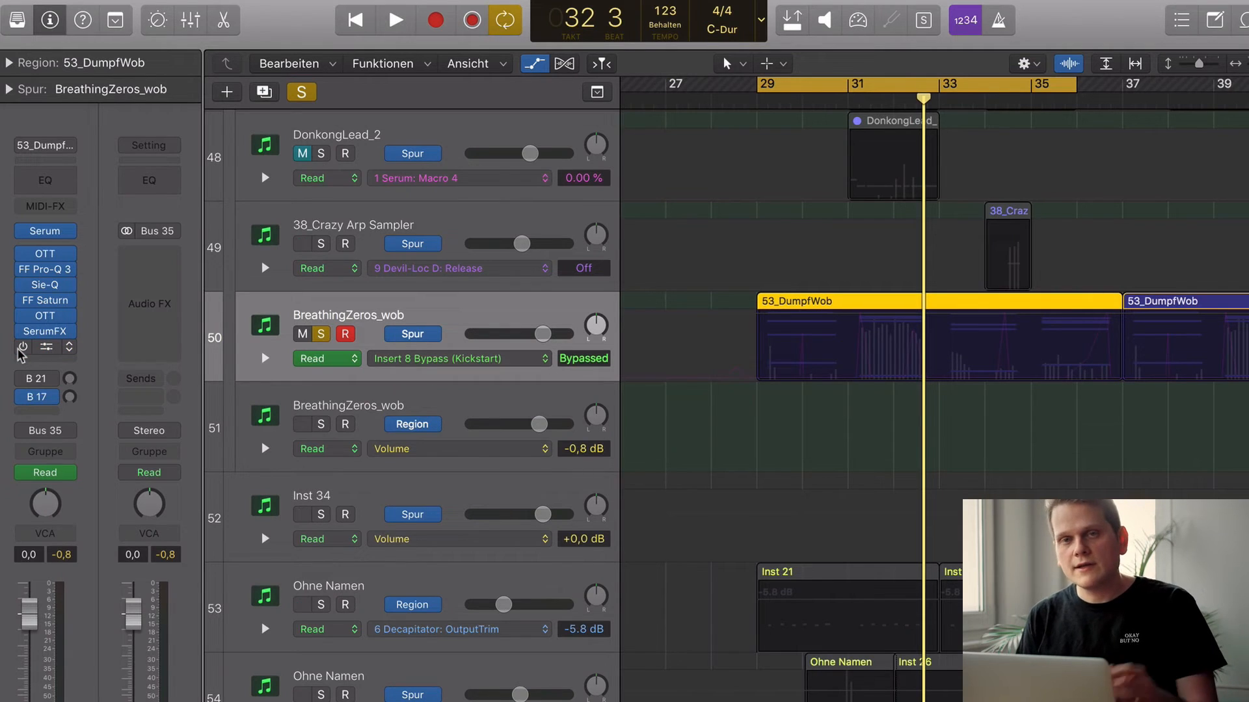
# Enable the Kickstart insert, review its ducking curve and mix setting, and close its window
pyautogui.click(44, 350)
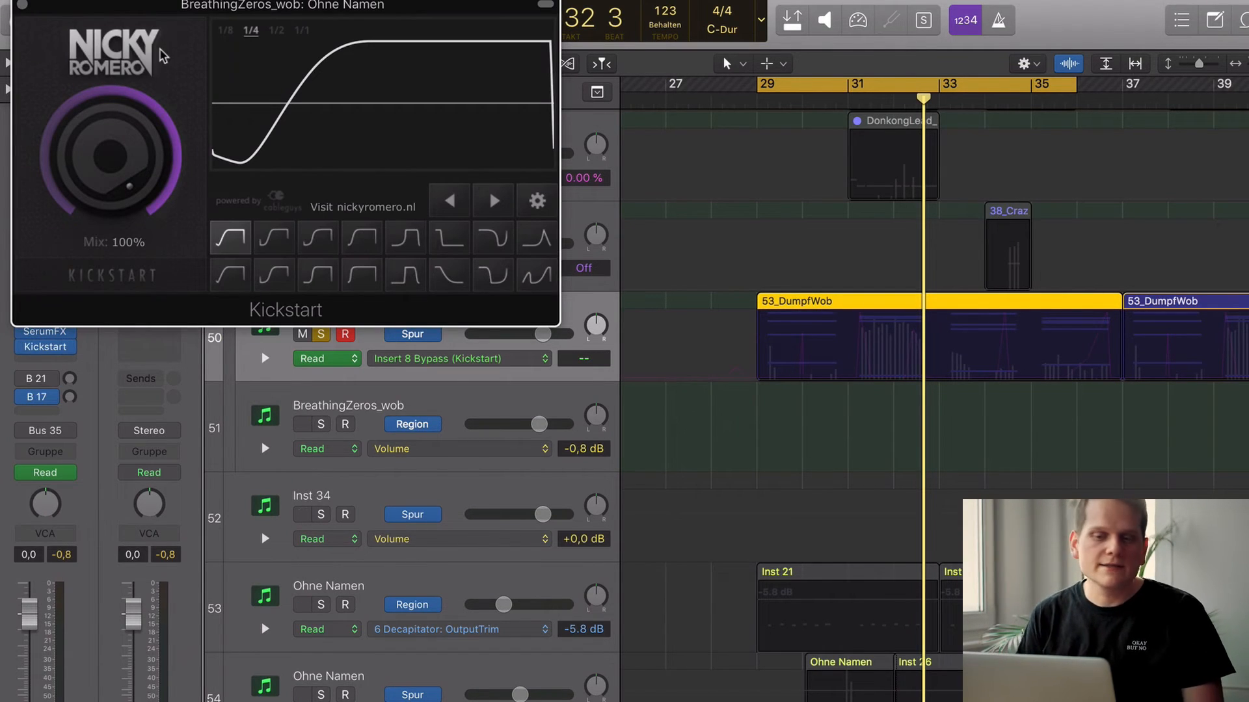
pyautogui.moveTo(86, 8); pyautogui.dragTo(128, 57)
pyautogui.click(53, 45)
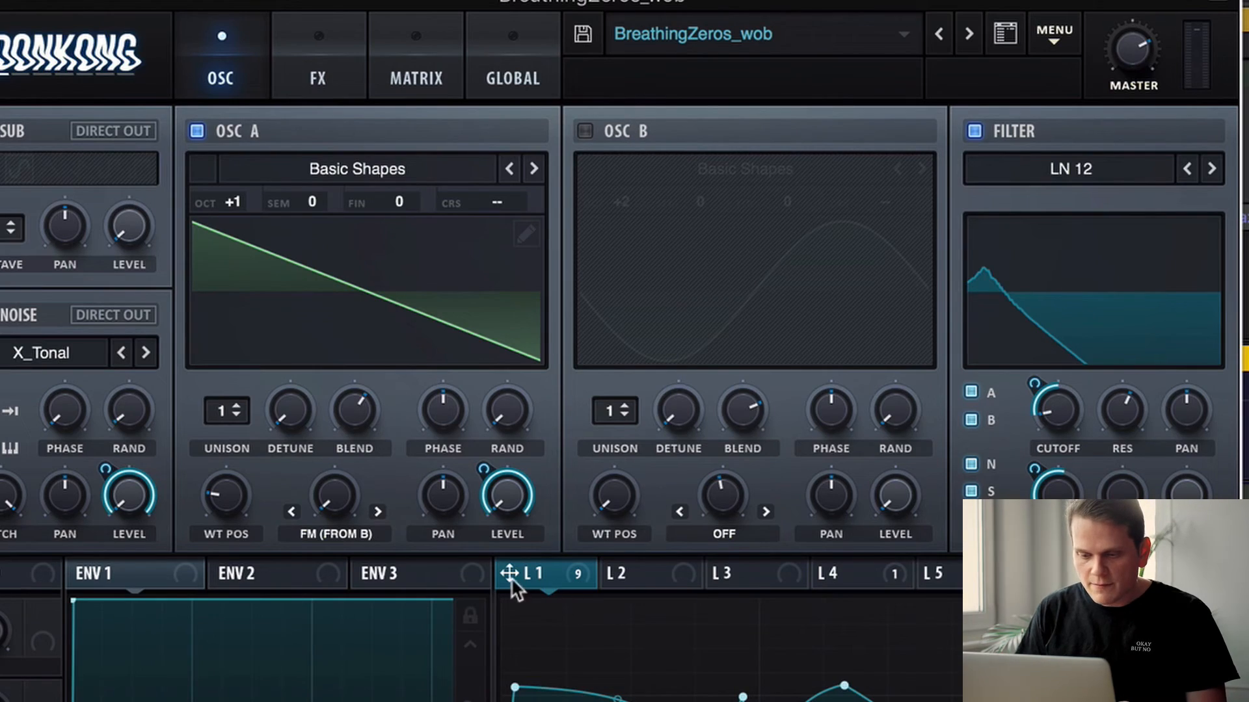
# Enable oscillator B in Serum and raise oscillator A's FM (From B) warp amount while auditioning the track
pyautogui.click(585, 131)
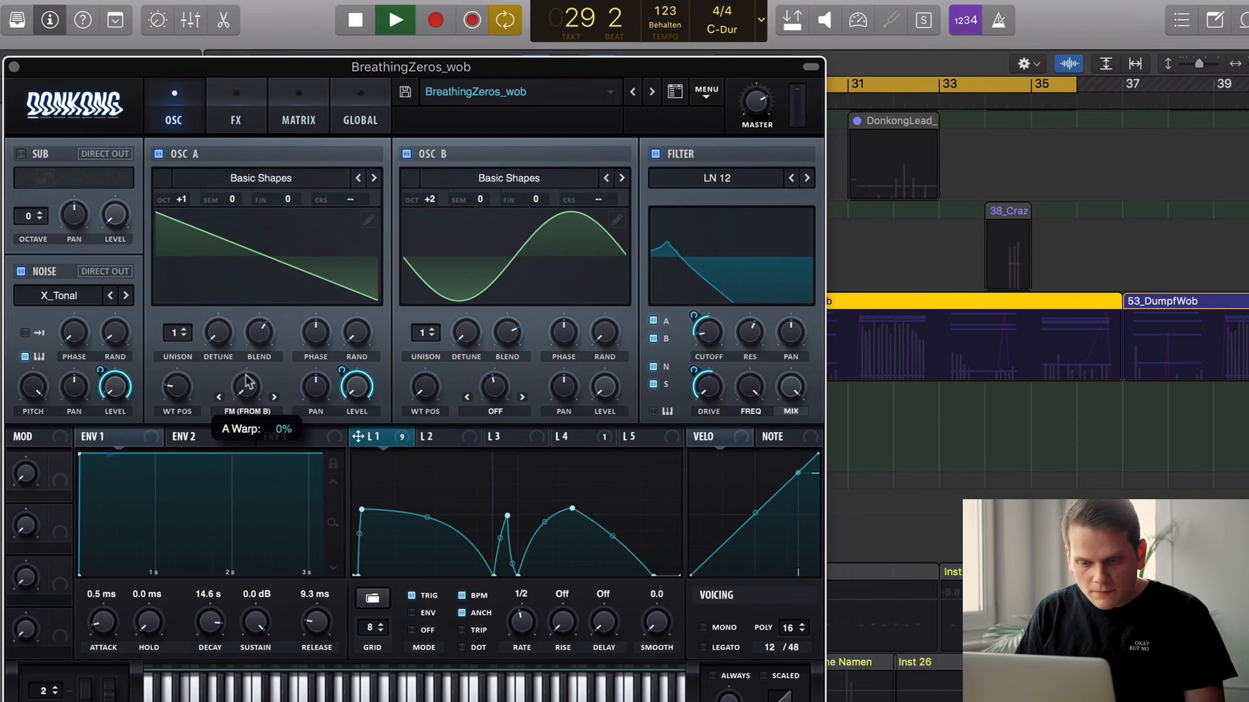
pyautogui.moveTo(180, 498); pyautogui.dragTo(211, 389)
pyautogui.moveTo(262, 320)
pyautogui.mouseDown()
pyautogui.moveTo(276, 277)
pyautogui.moveTo(272, 300)
pyautogui.mouseUp()
pyautogui.press('space')
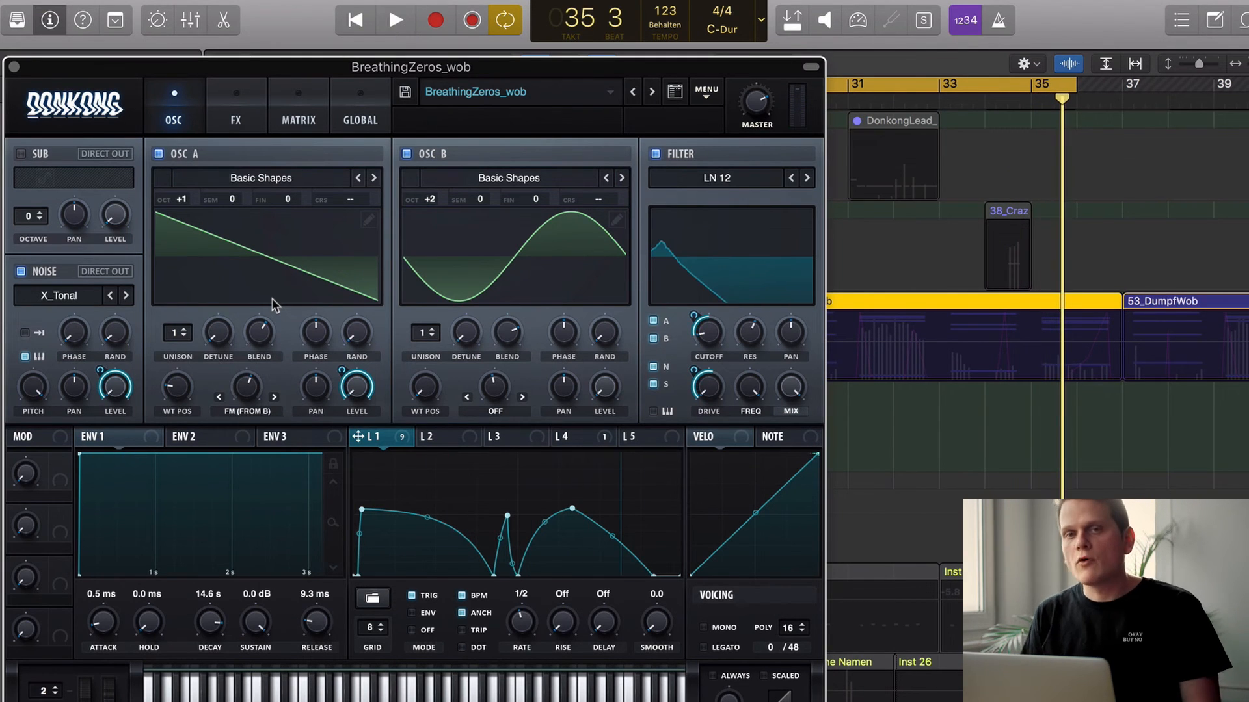